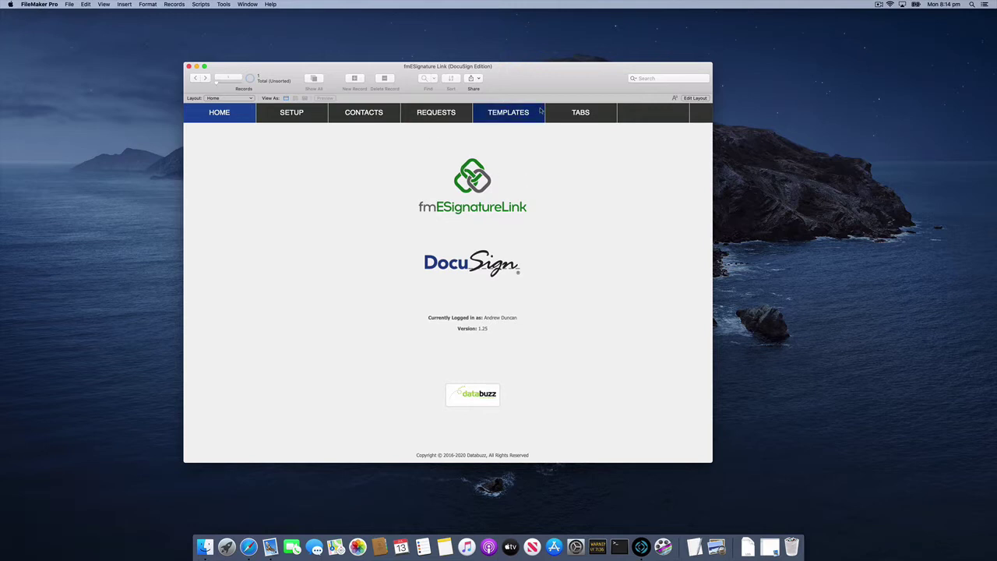
# Step: Open the Customer Agreement Auto Place PDF layout for editing
pyautogui.click(697, 98)
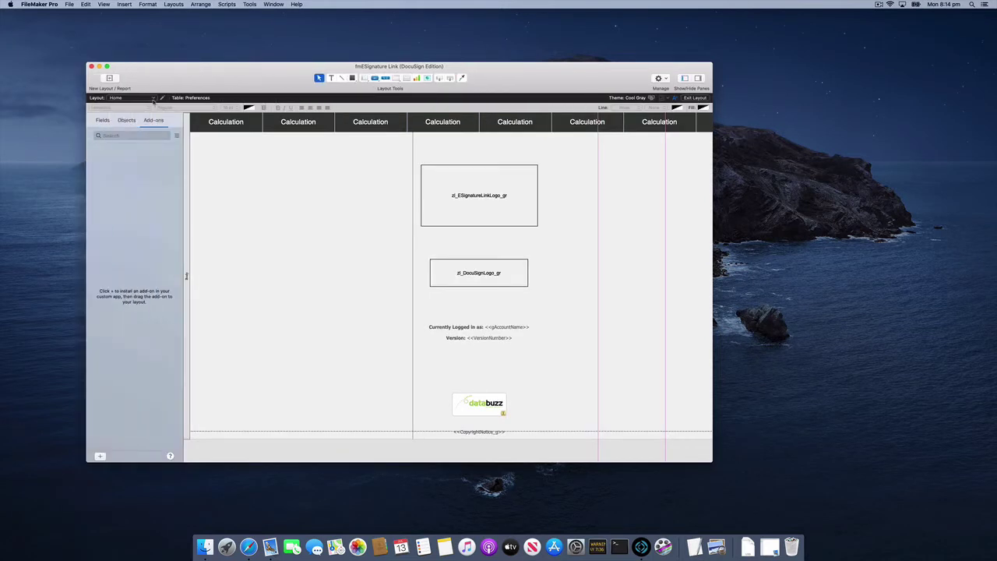
pyautogui.click(152, 98)
pyautogui.moveTo(155, 167)
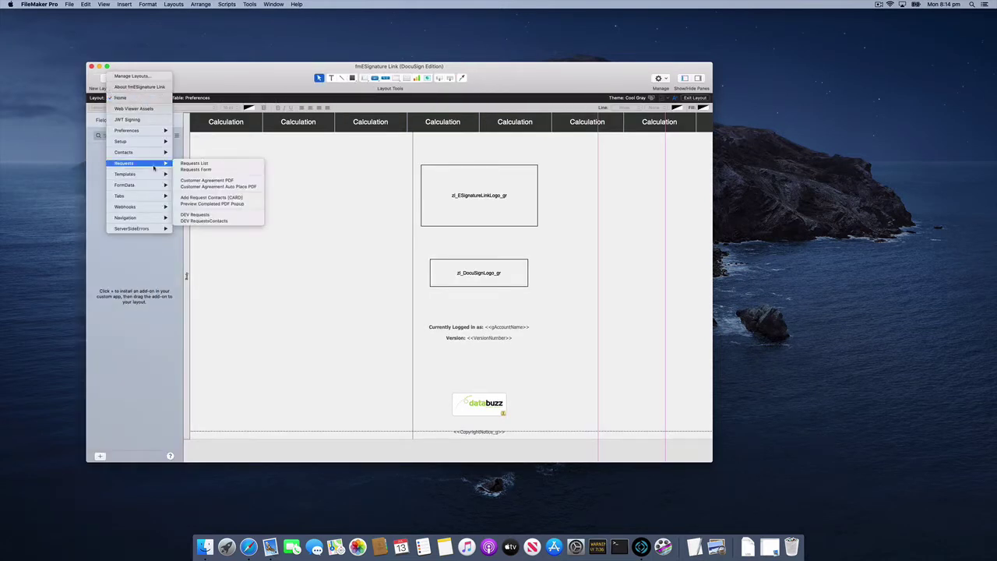
pyautogui.click(235, 187)
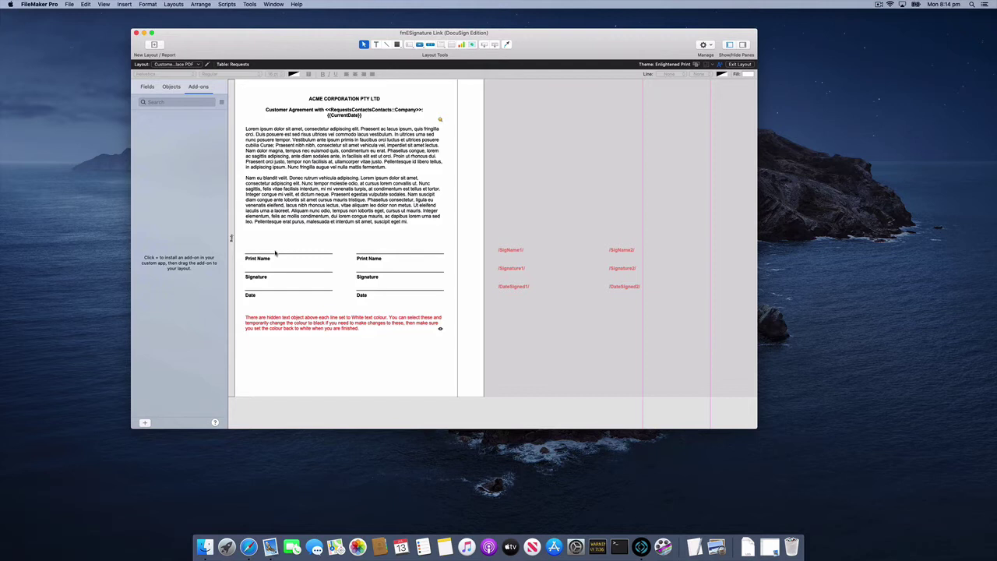
# Step: Show the Inspector and reveal the six hidden text objects above the Print Name, Signature and Date lines by selecting them, ending with nothing selected
pyautogui.click(278, 250)
pyautogui.press('super+i')
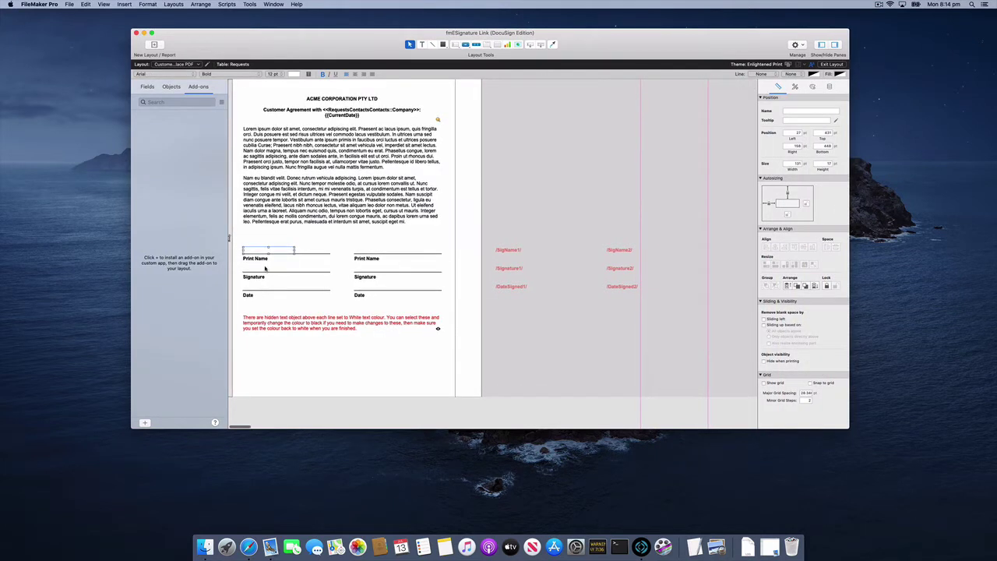
pyautogui.keyDown('shift'); pyautogui.click(267, 268); pyautogui.keyUp('shift')
pyautogui.keyDown('shift'); pyautogui.click(259, 289); pyautogui.keyUp('shift')
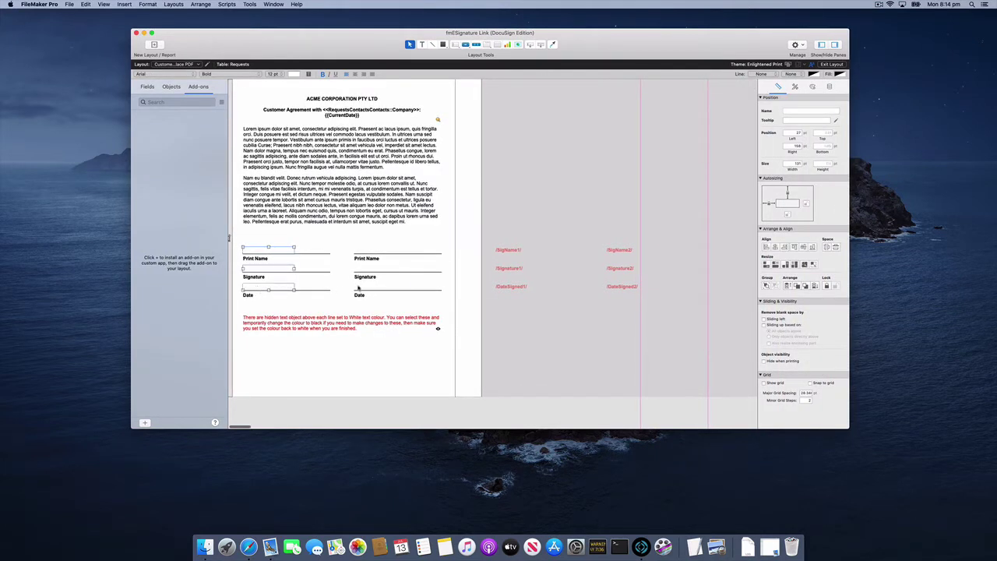
pyautogui.keyDown('shift'); pyautogui.click(360, 287); pyautogui.keyUp('shift')
pyautogui.keyDown('shift'); pyautogui.click(368, 269); pyautogui.keyUp('shift')
pyautogui.keyDown('shift'); pyautogui.click(373, 251); pyautogui.keyUp('shift')
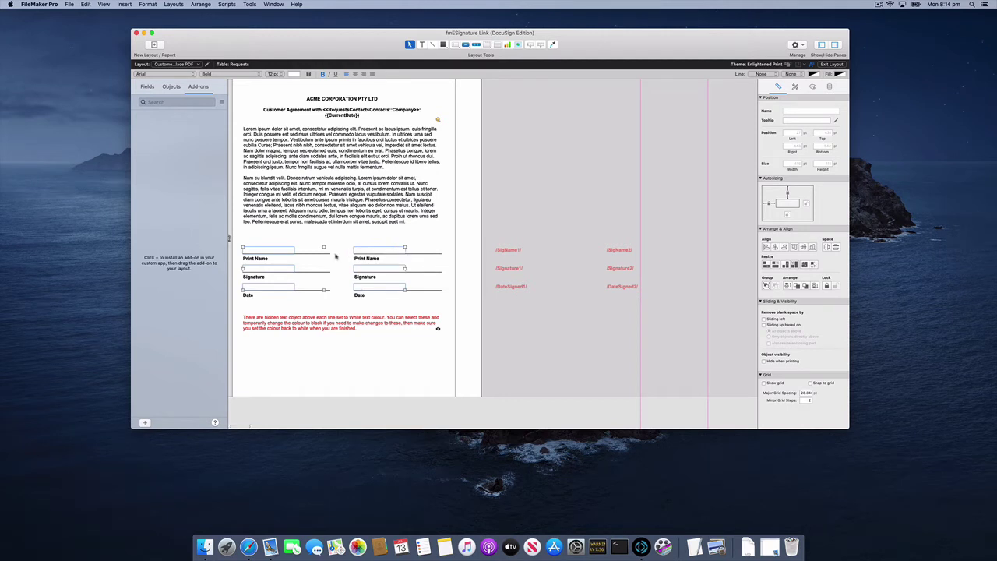
pyautogui.click(482, 225)
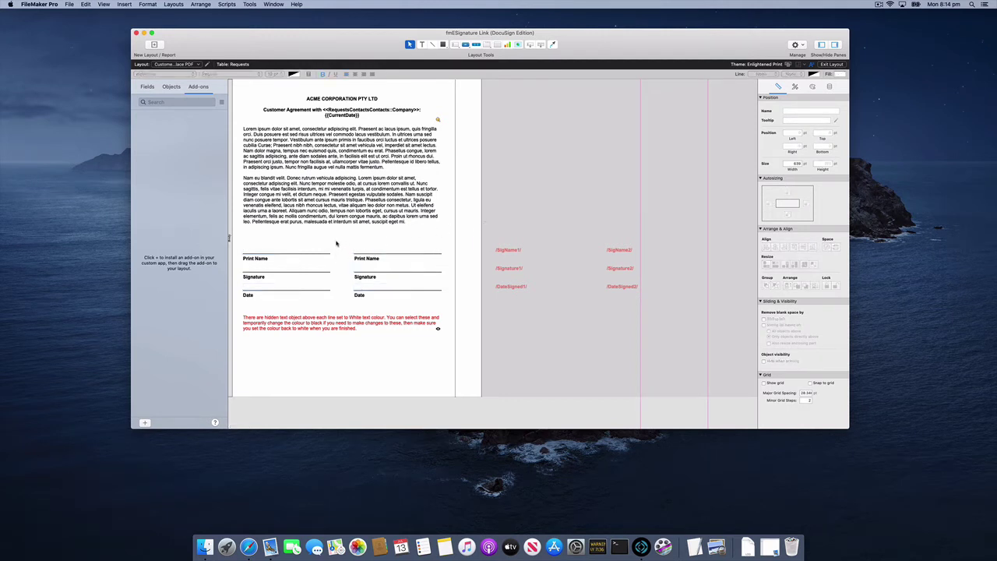
# Step: Set the text colour of the six hidden objects above the Print Name, Signature and Date lines to red
pyautogui.click(284, 250)
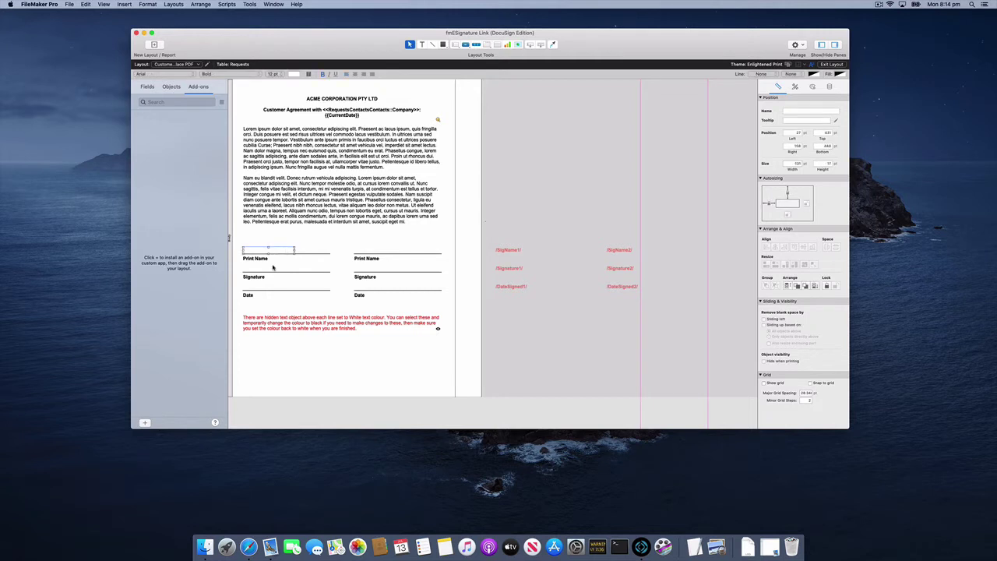
pyautogui.keyDown('shift'); pyautogui.click(274, 268); pyautogui.keyUp('shift')
pyautogui.keyDown('shift'); pyautogui.click(265, 288); pyautogui.keyUp('shift')
pyautogui.keyDown('shift'); pyautogui.click(360, 290); pyautogui.keyUp('shift')
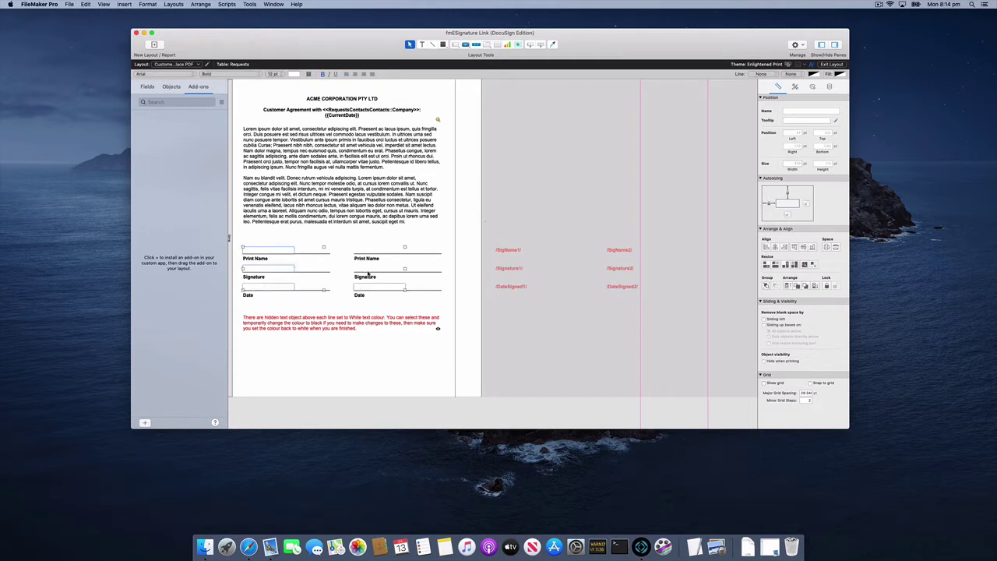
pyautogui.keyDown('shift'); pyautogui.click(367, 270); pyautogui.keyUp('shift')
pyautogui.keyDown('shift'); pyautogui.click(371, 250); pyautogui.keyUp('shift')
pyautogui.click(293, 75)
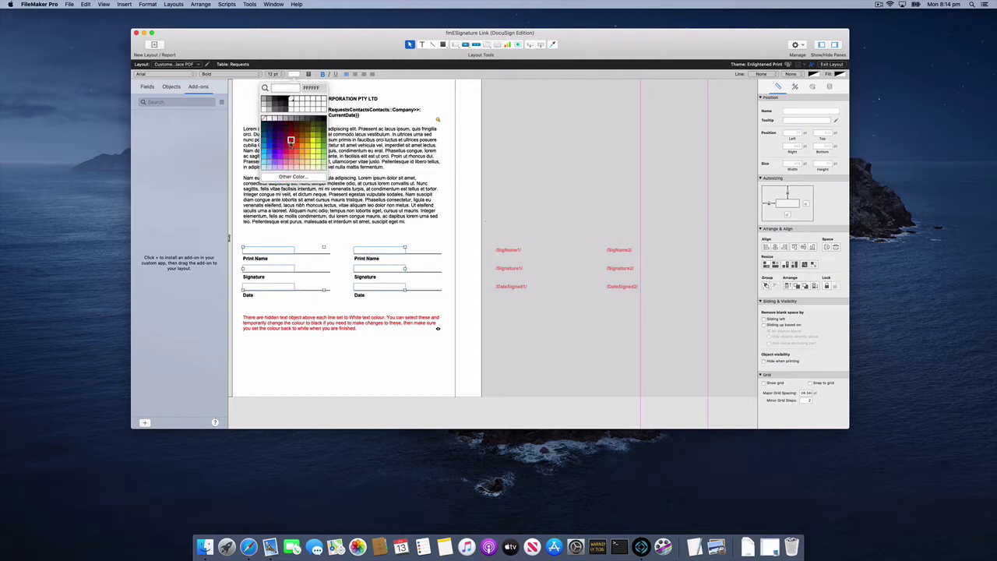
pyautogui.click(291, 145)
pyautogui.click(499, 183)
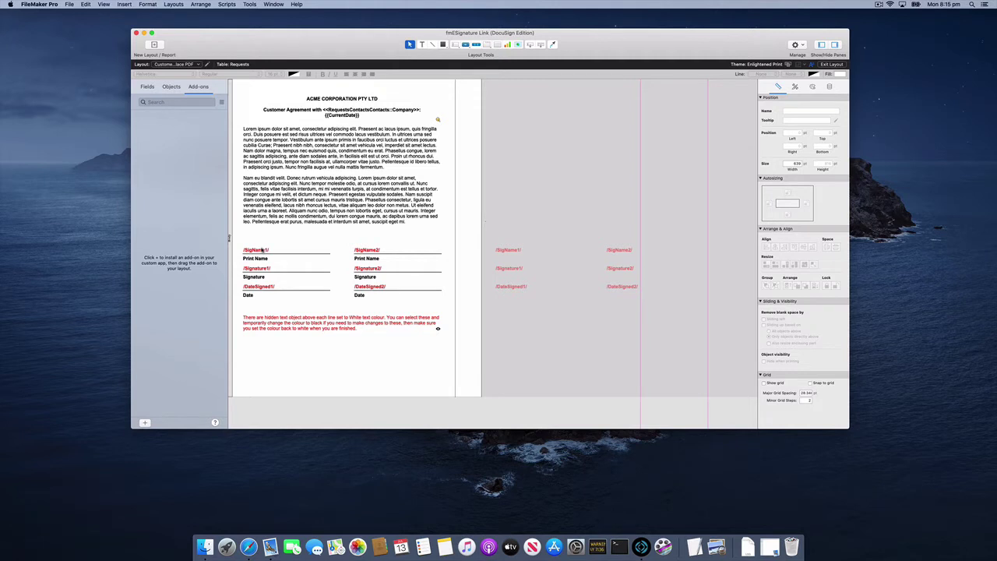
# Step: Leave layout editing without saving the text colour change, and check the agreement page in Preview mode before returning to Browse mode
pyautogui.hscroll(1, 262, 250)
pyautogui.hscroll(-1, 249, 258)
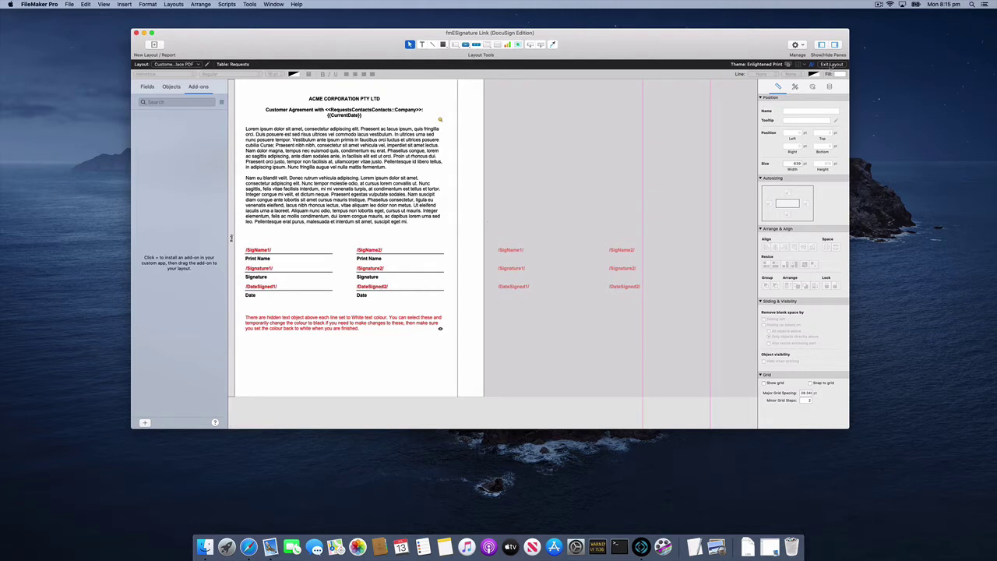
pyautogui.click(832, 64)
pyautogui.click(476, 173)
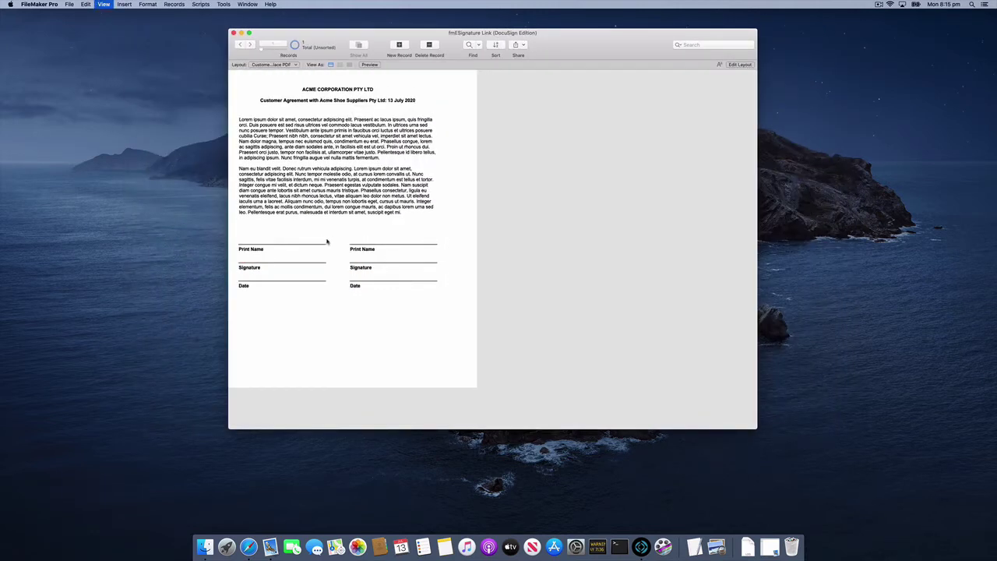
pyautogui.press('super+u')
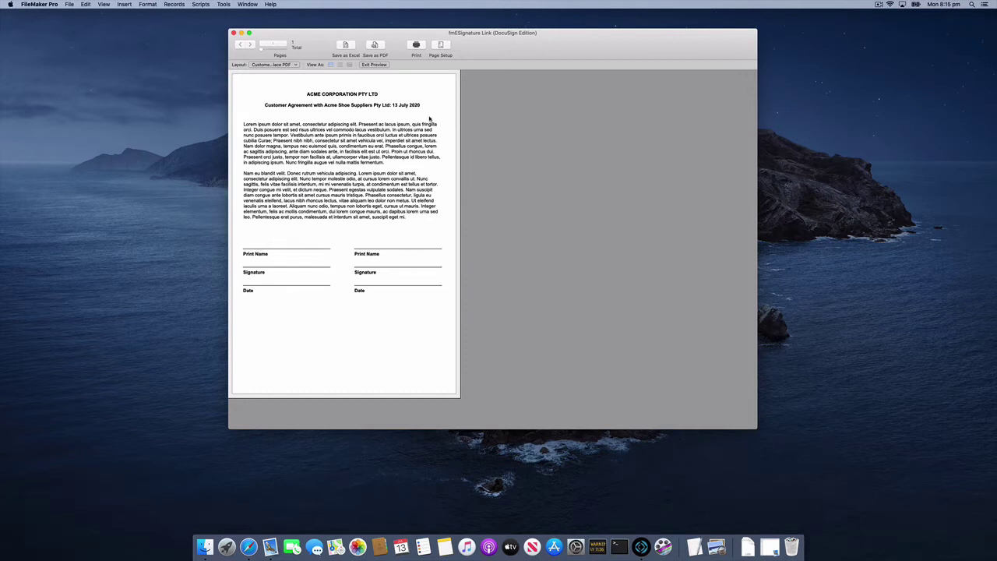
pyautogui.press('super+b')
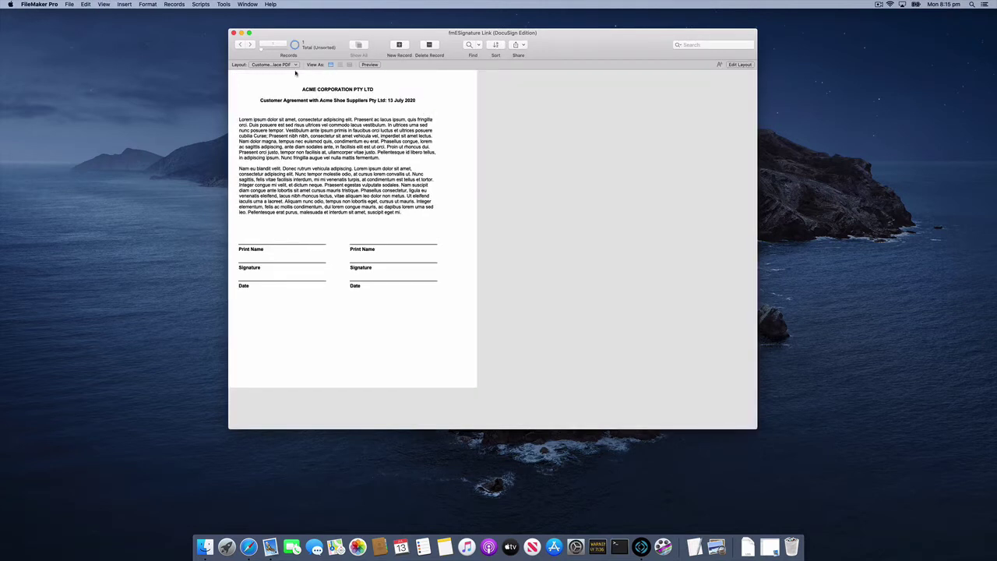
# Step: Open the Auto Place Agreement template's details and widen the window until the whole template tabs table fits
pyautogui.click(282, 66)
pyautogui.click(282, 66)
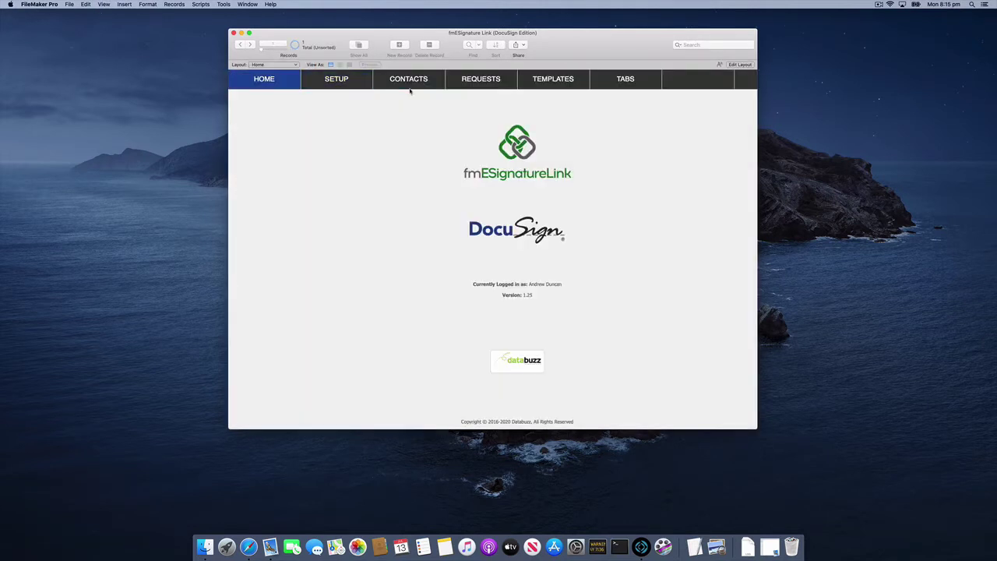
pyautogui.click(538, 81)
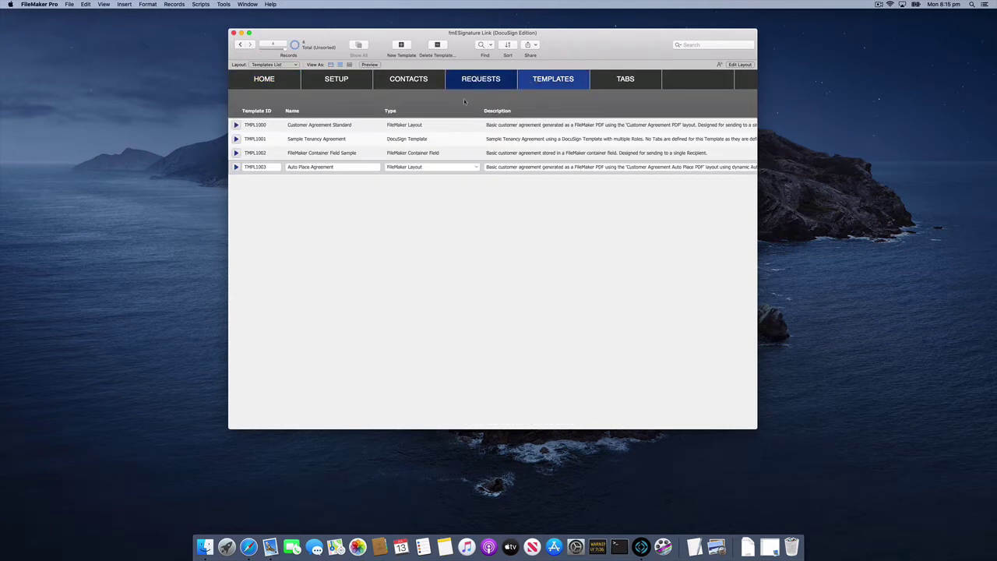
pyautogui.click(235, 167)
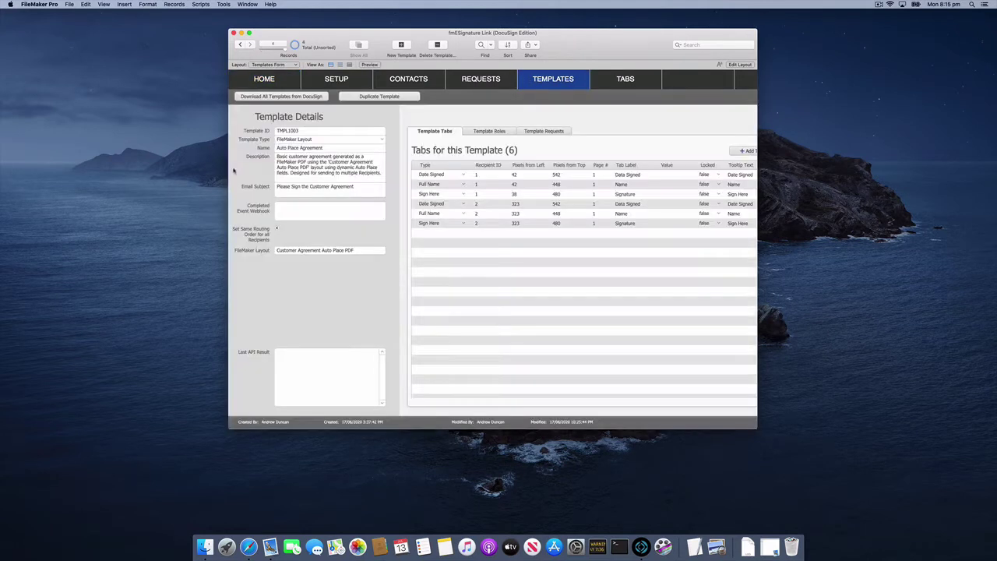
pyautogui.click(769, 120)
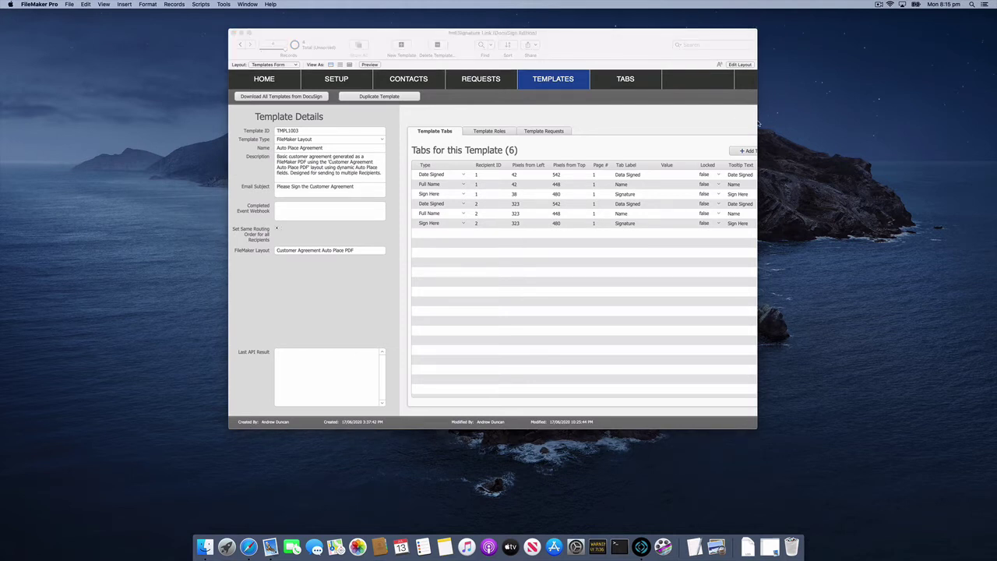
pyautogui.click(756, 120)
pyautogui.moveTo(762, 120); pyautogui.dragTo(807, 120)
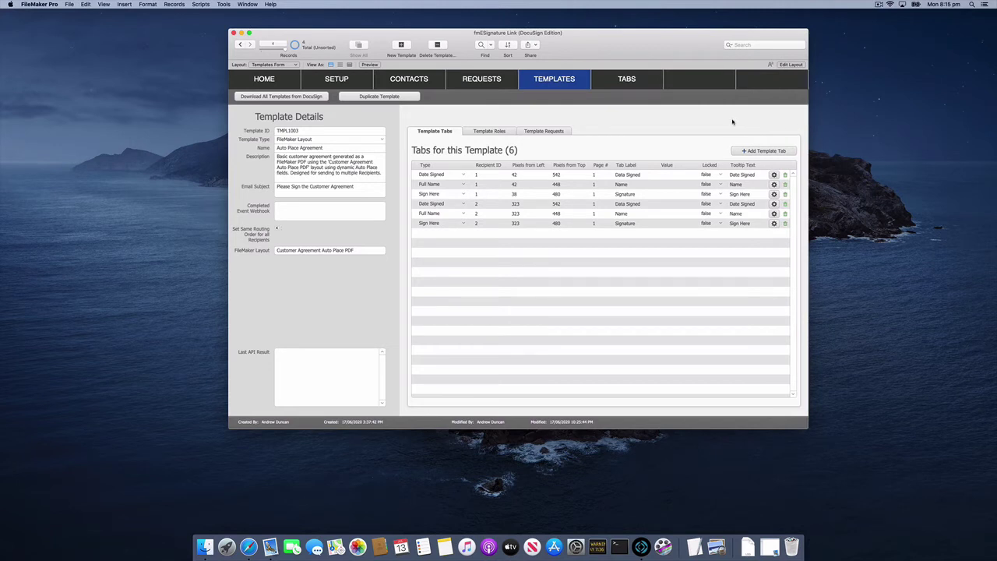
# Step: Review the Auto Place anchor settings of recipient 1's Date Signed, Full Name and Sign Here tabs
pyautogui.click(773, 176)
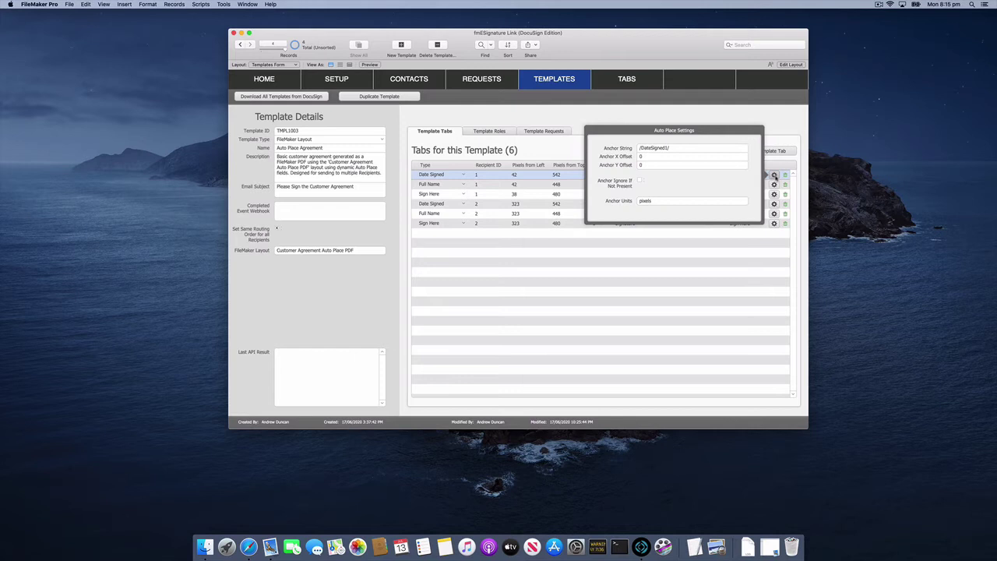
pyautogui.click(710, 118)
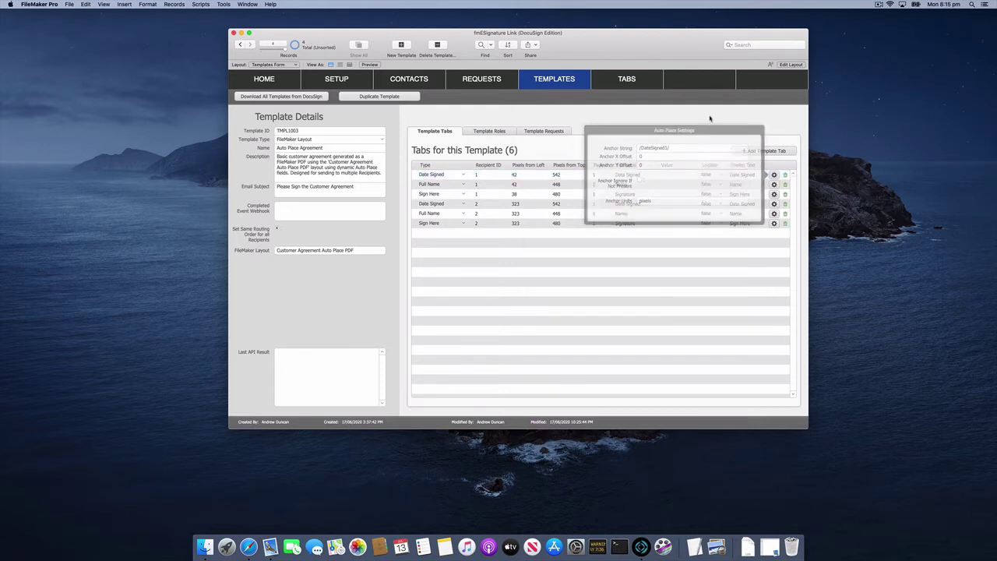
pyautogui.click(774, 185)
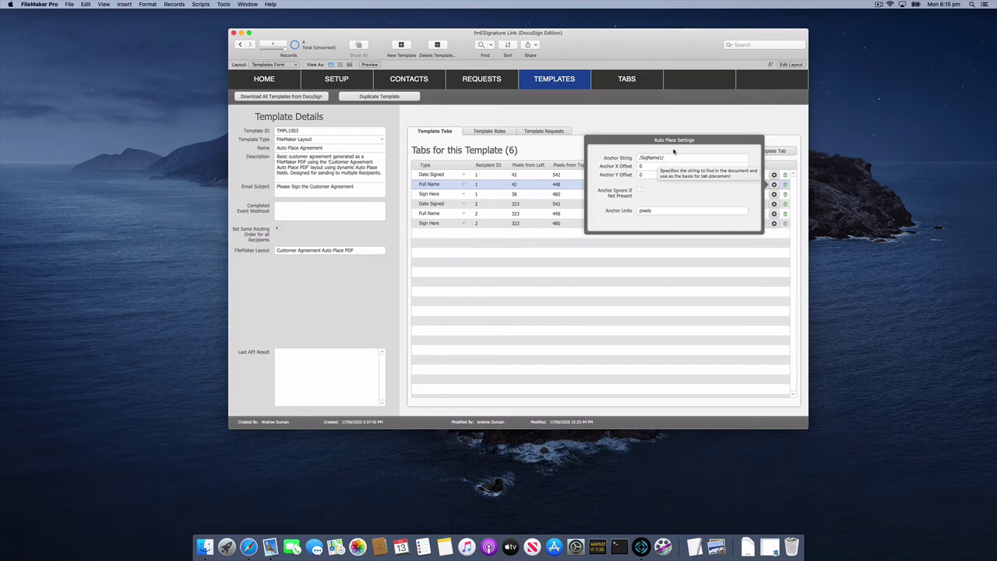
pyautogui.click(626, 129)
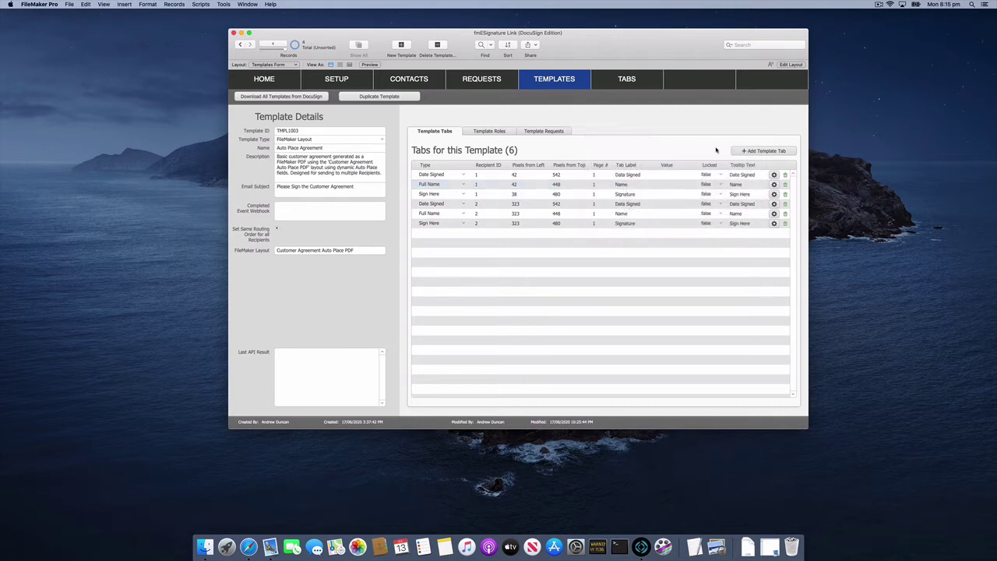
pyautogui.click(775, 194)
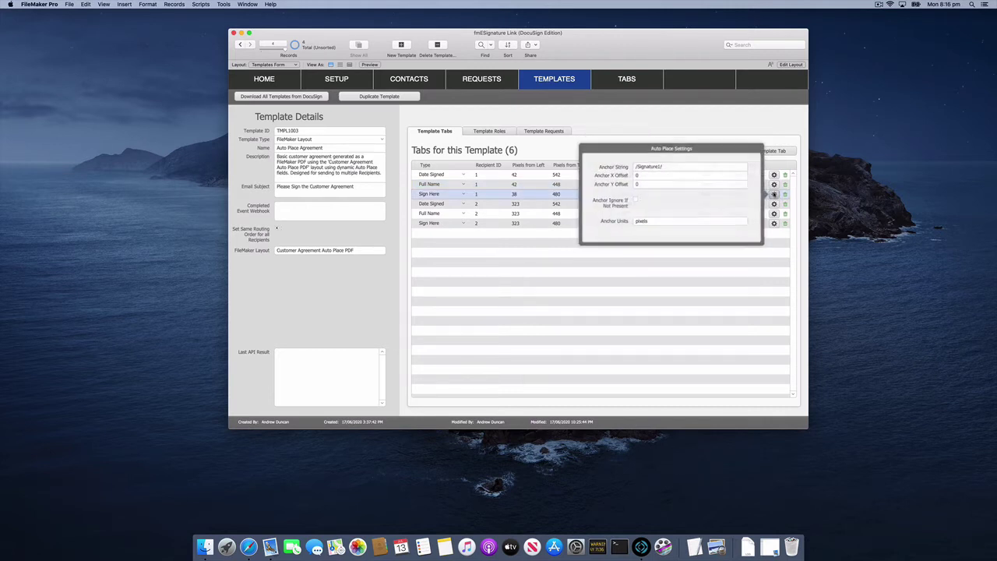
pyautogui.click(707, 140)
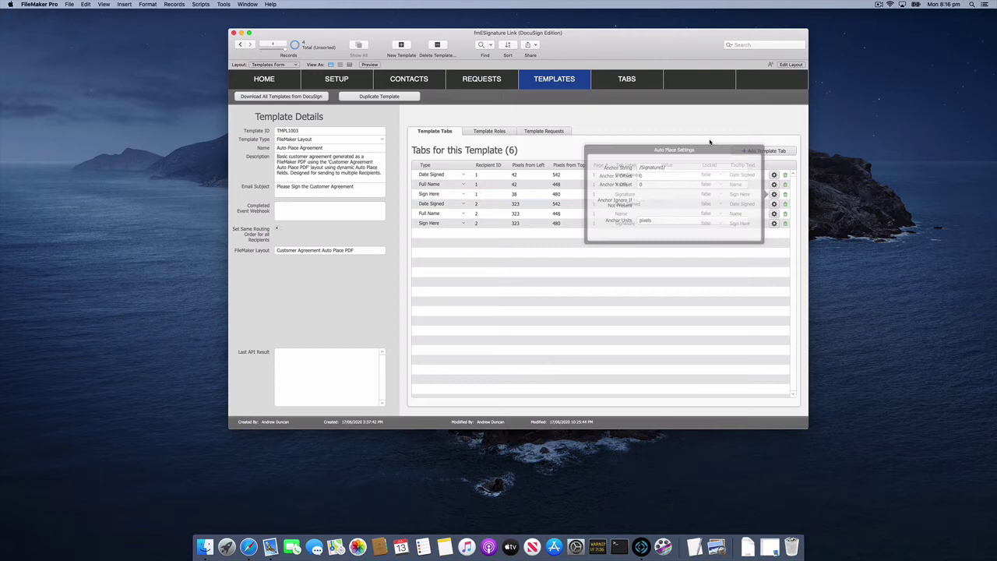
# Step: Compare the Auto Place anchor settings of recipient 1's Date Signed tab with recipient 2's Date Signed and Full Name tabs
pyautogui.click(775, 174)
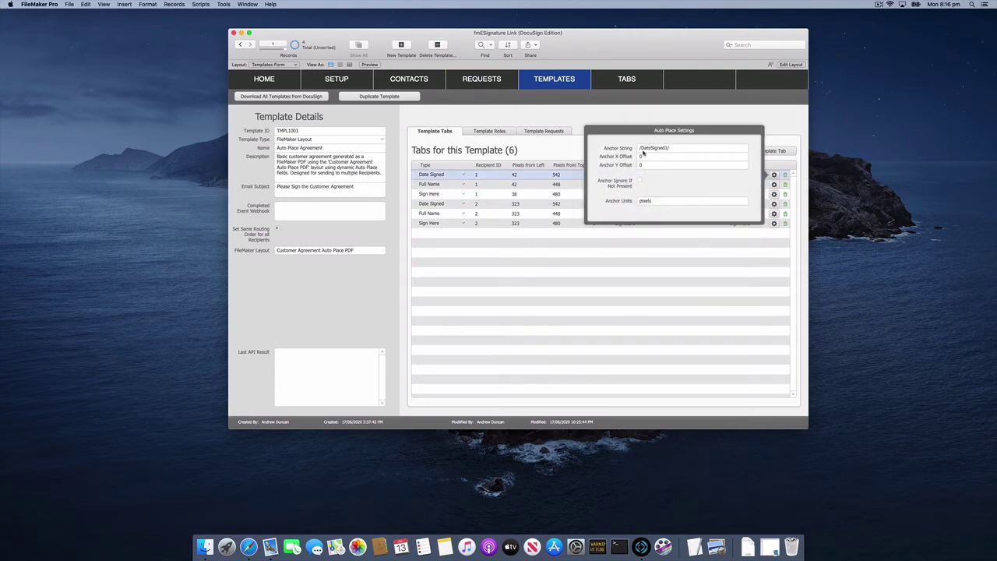
pyautogui.click(723, 135)
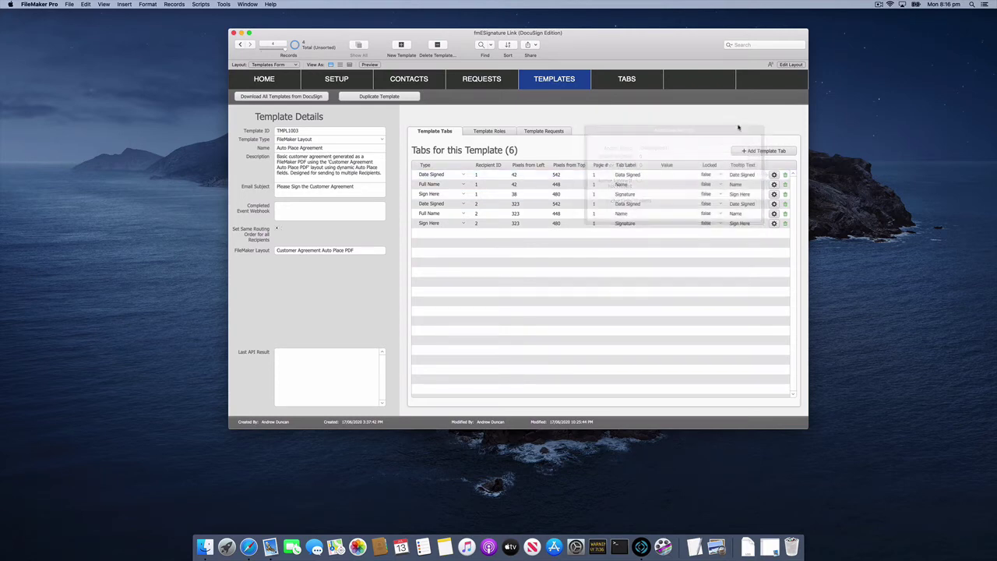
pyautogui.click(774, 203)
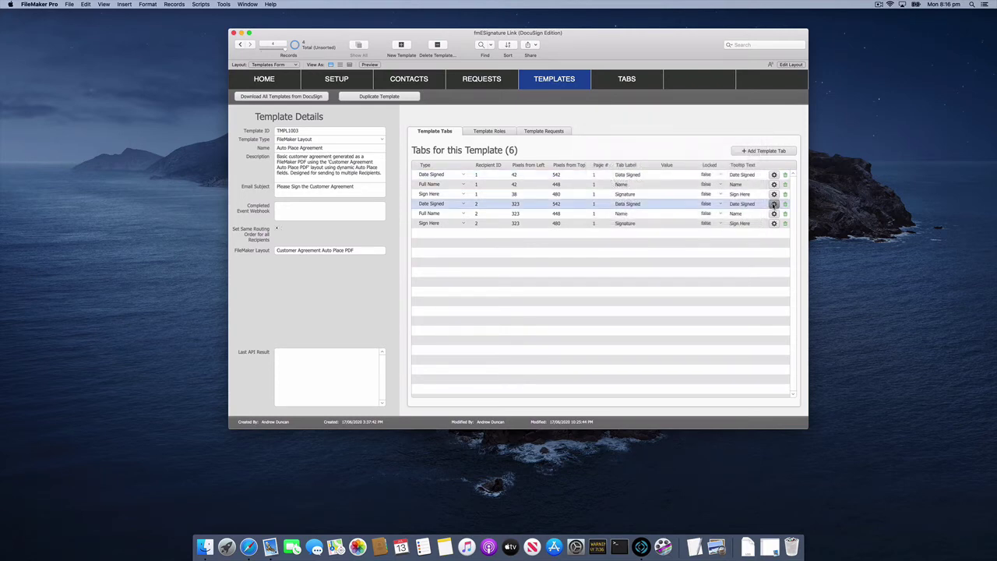
pyautogui.click(724, 137)
pyautogui.click(774, 213)
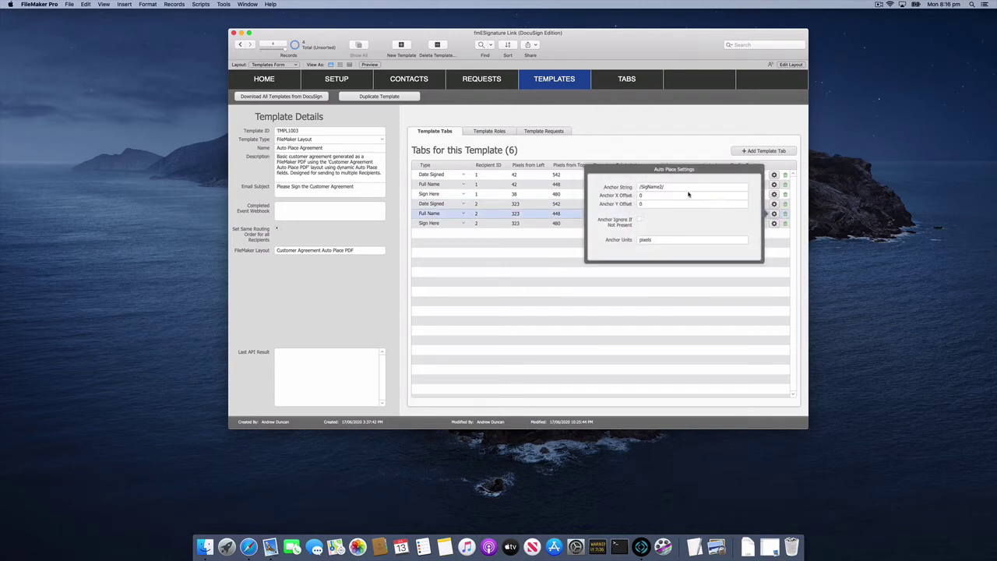
pyautogui.click(675, 137)
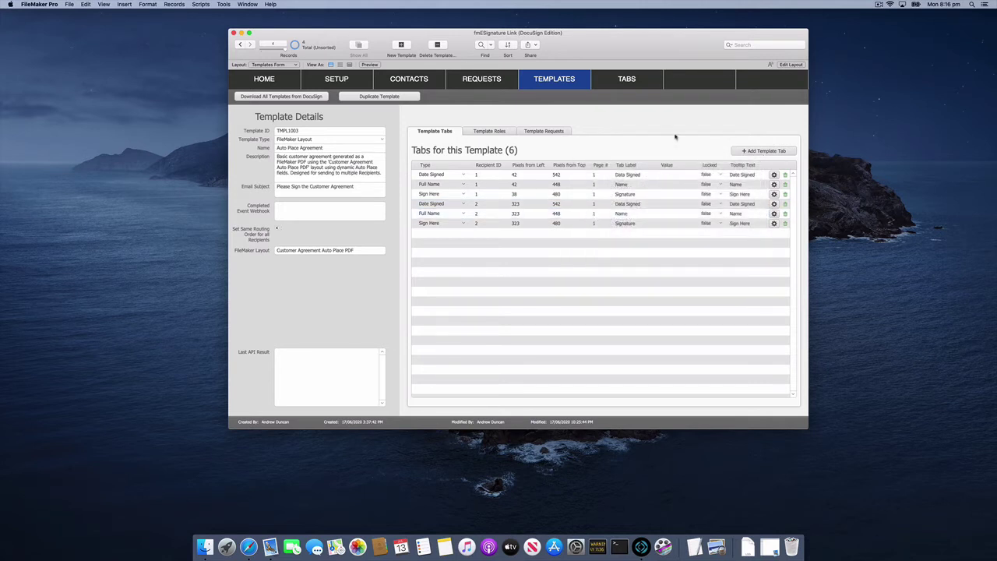
# Step: Examine the anchor string in the Auto Place settings of recipient 1's Full Name tab
pyautogui.click(774, 183)
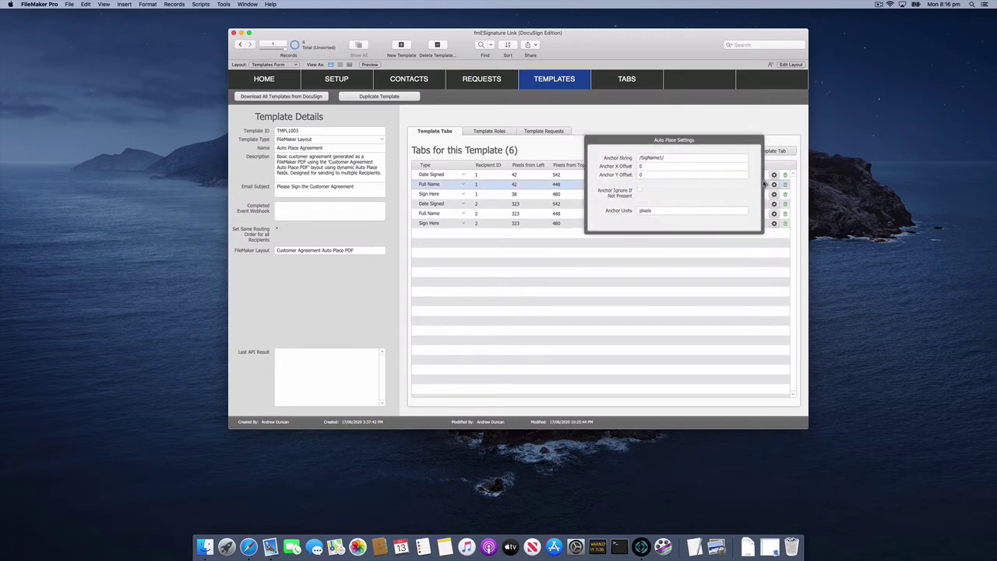
pyautogui.moveTo(640, 160)
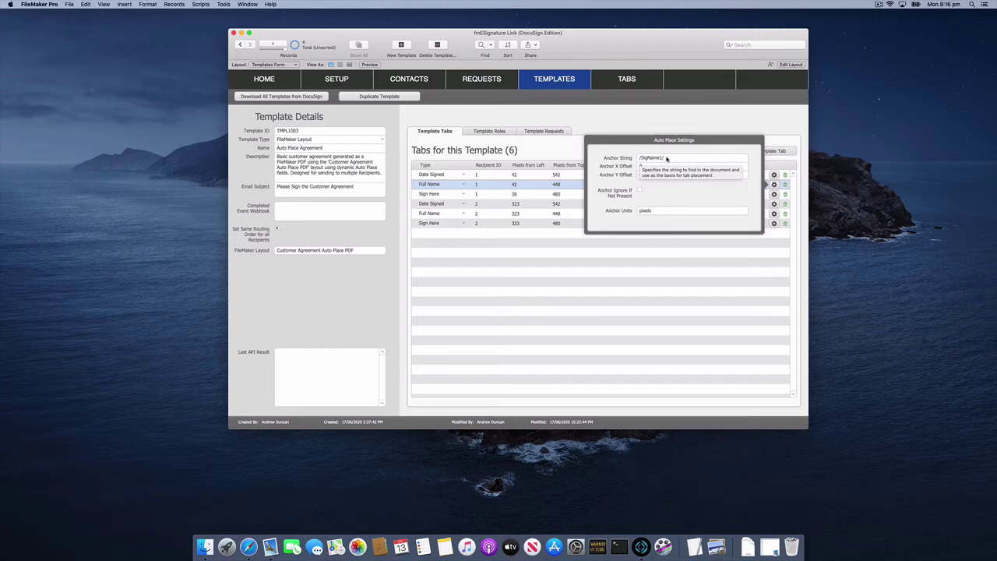
pyautogui.click(632, 128)
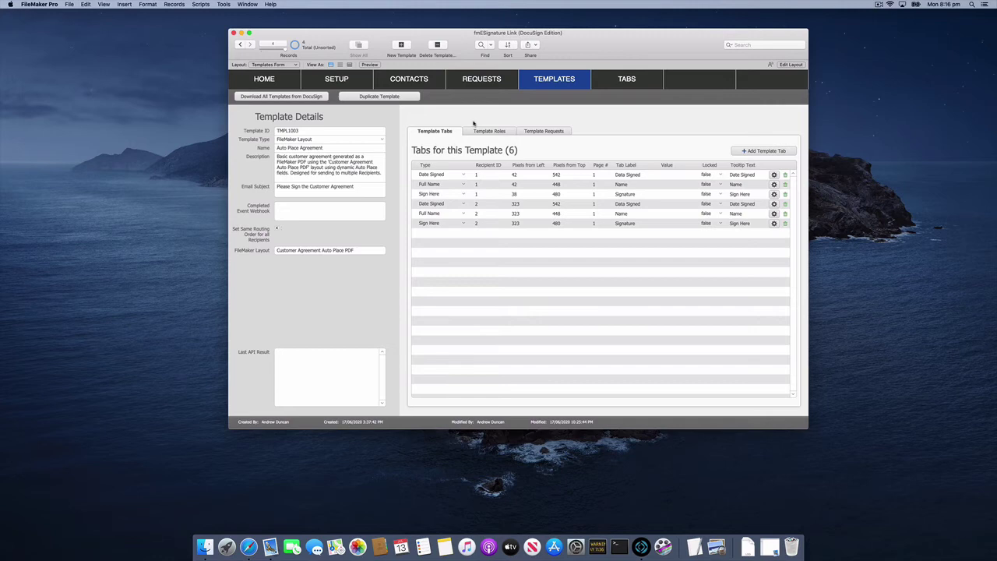
# Step: Open the existing signature request from the requests list and choose Auto Place Agreement as its template
pyautogui.click(479, 83)
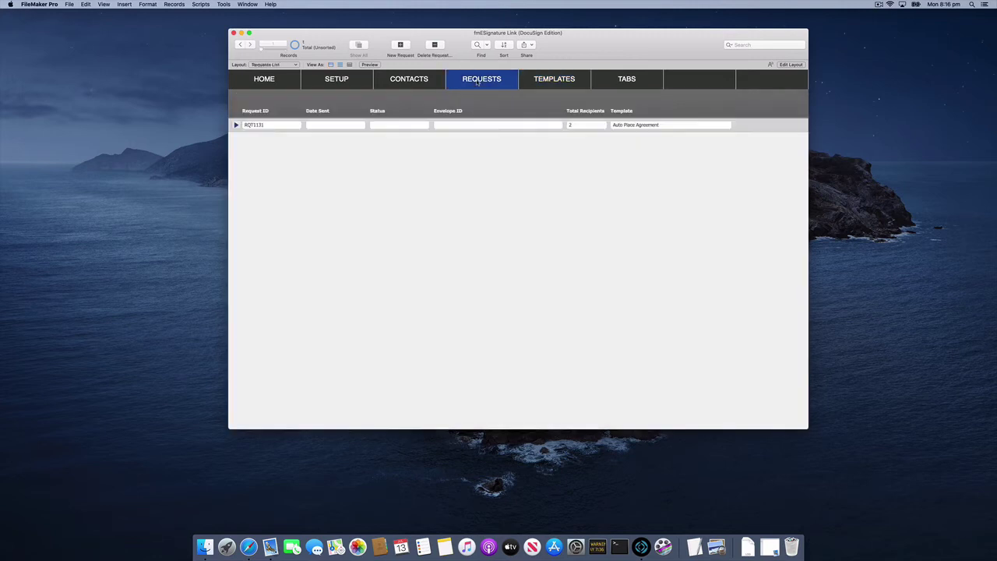
pyautogui.click(235, 125)
pyautogui.click(362, 140)
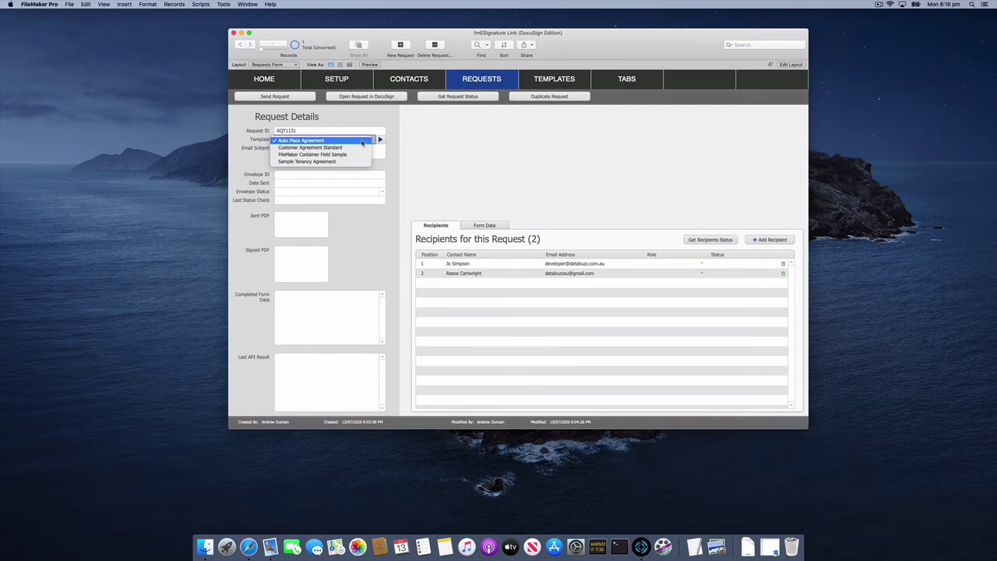
pyautogui.click(342, 141)
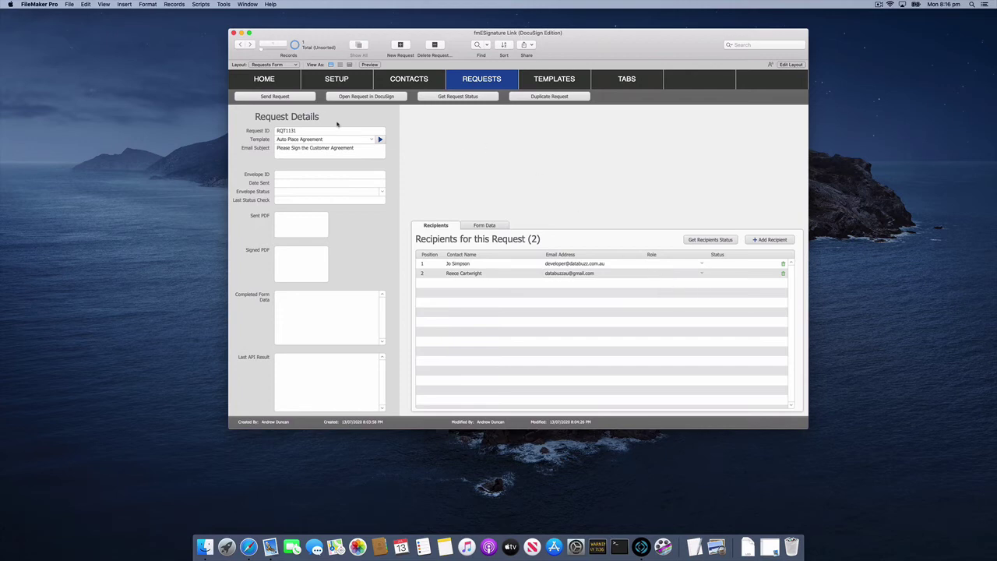
# Step: Send the signature request to its two recipients through DocuSign and check the request's envelope ID
pyautogui.click(295, 98)
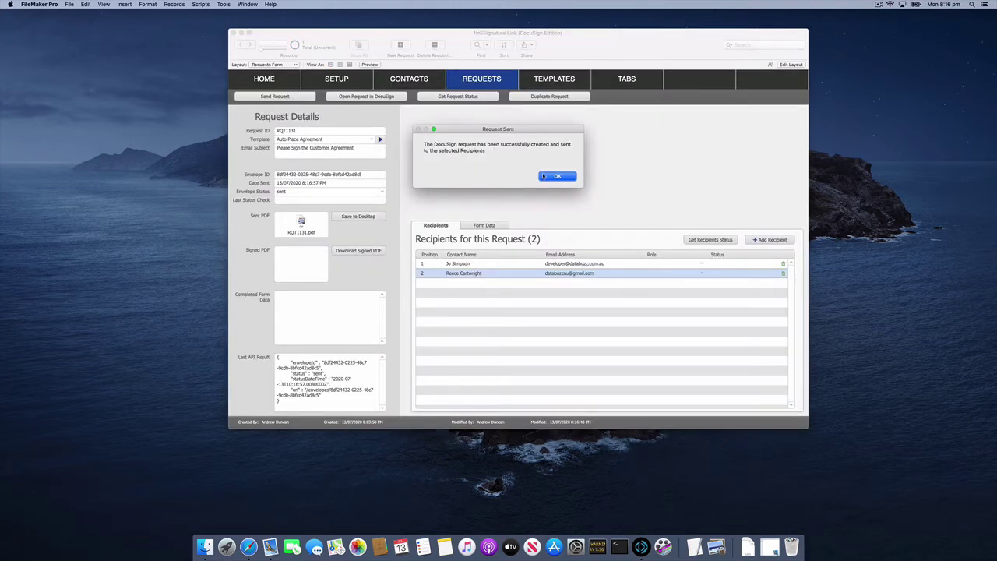
pyautogui.click(558, 177)
pyautogui.click(355, 176)
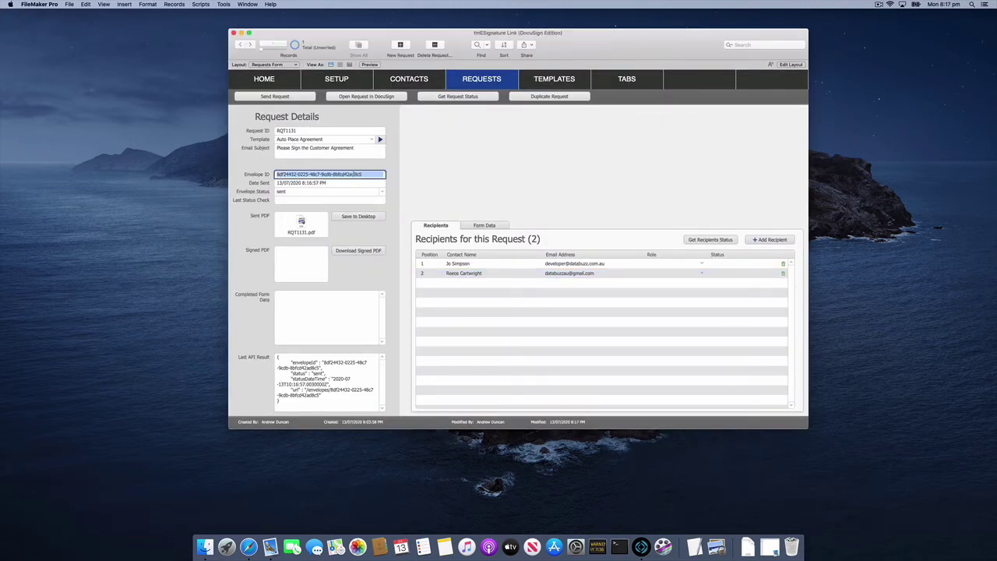
pyautogui.click(400, 167)
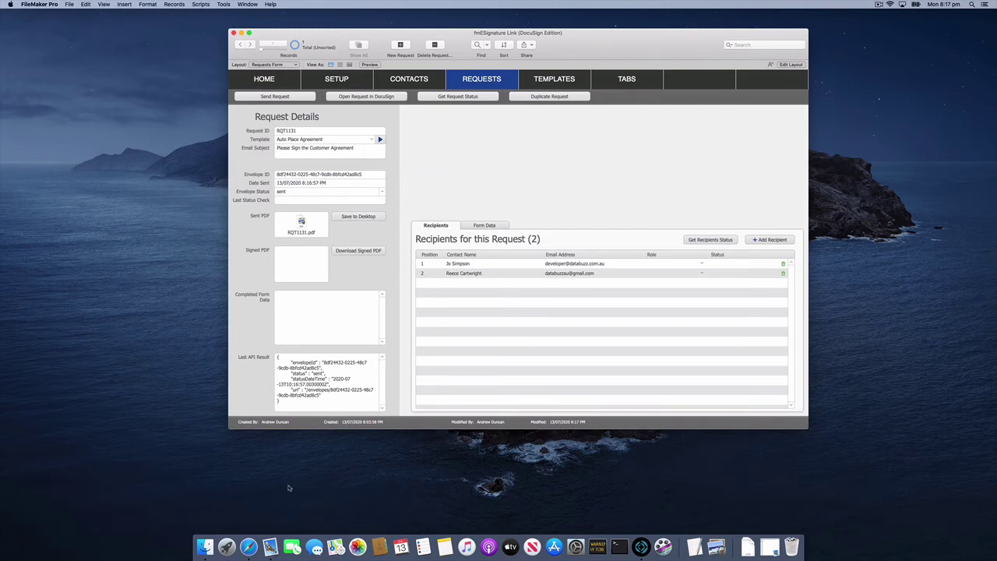
# Step: Switch to Mail, open the DocuSign signing e-mail and compare its addressee with the request's first recipient in FileMaker Pro
pyautogui.click(269, 547)
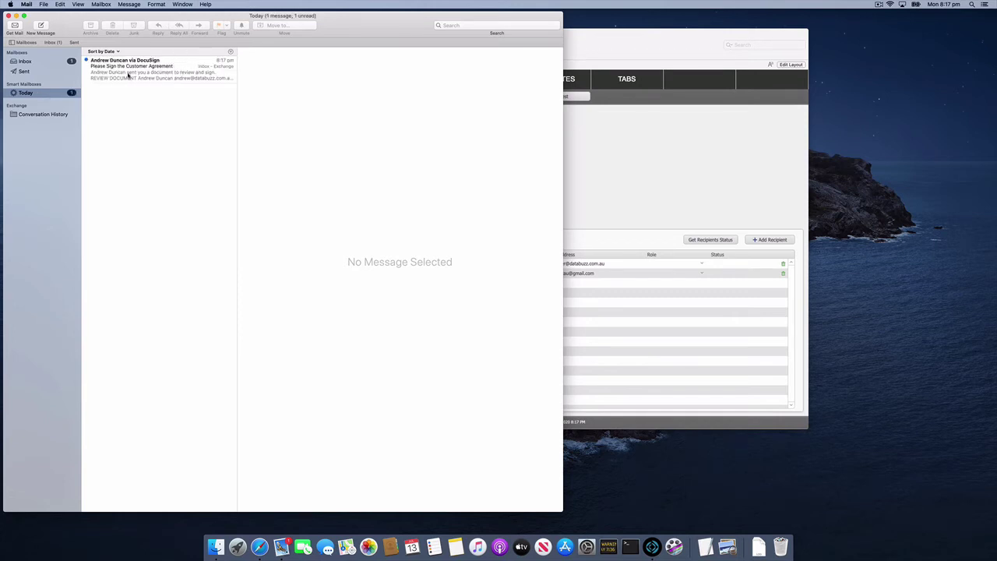
pyautogui.click(128, 75)
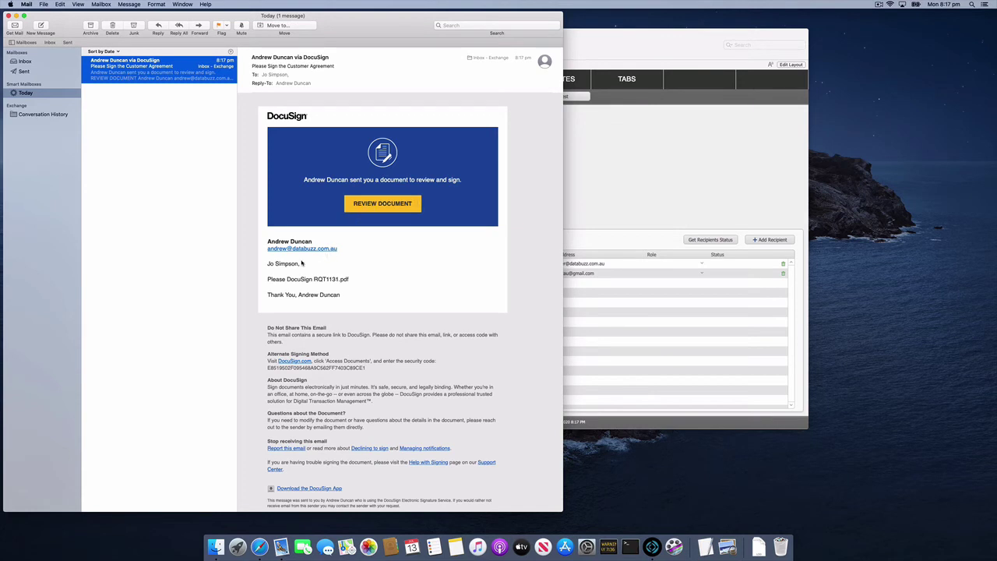
pyautogui.click(577, 249)
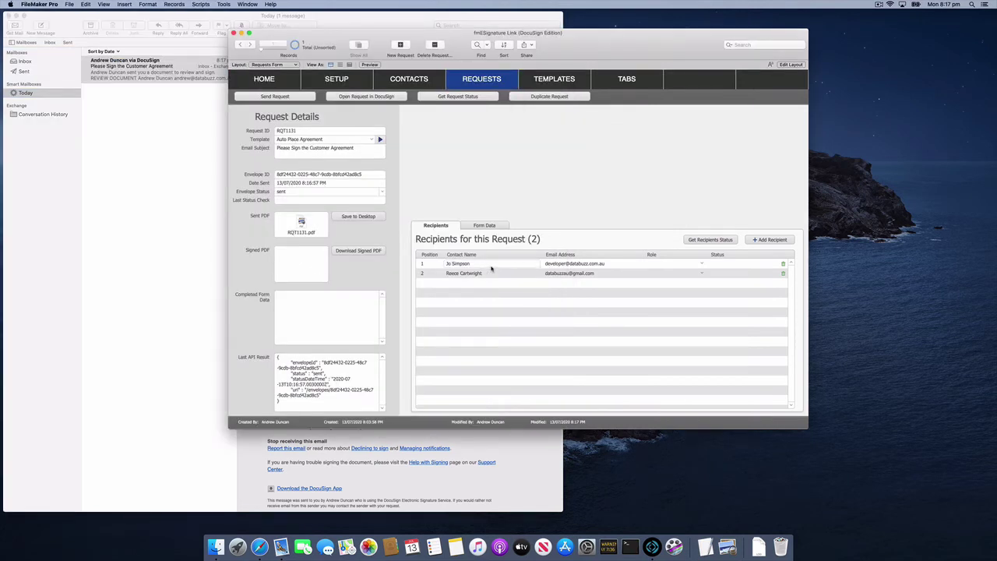
pyautogui.click(195, 206)
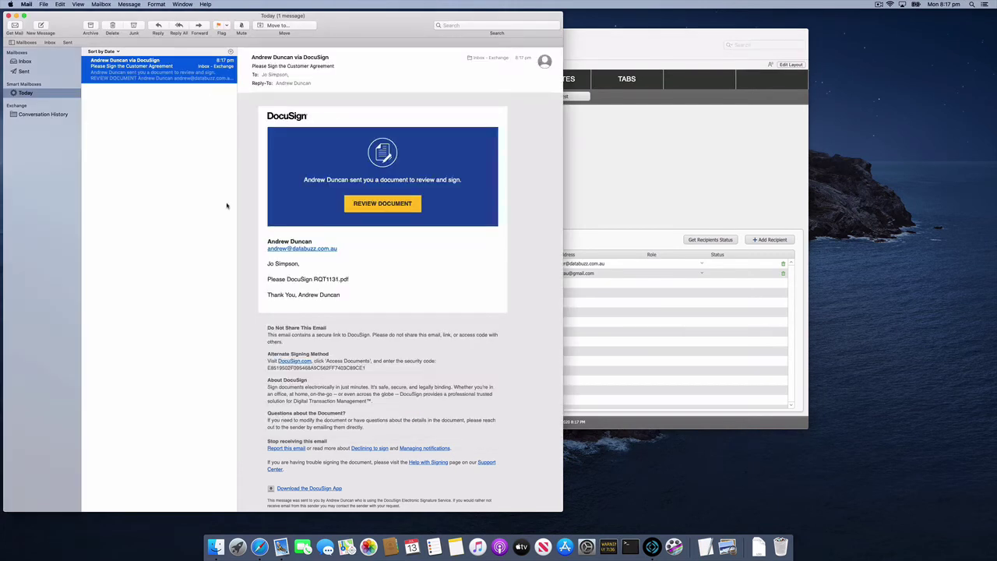
# Step: Open the e-mailed document for review in Safari, allow location access and continue to the signing view
pyautogui.click(365, 207)
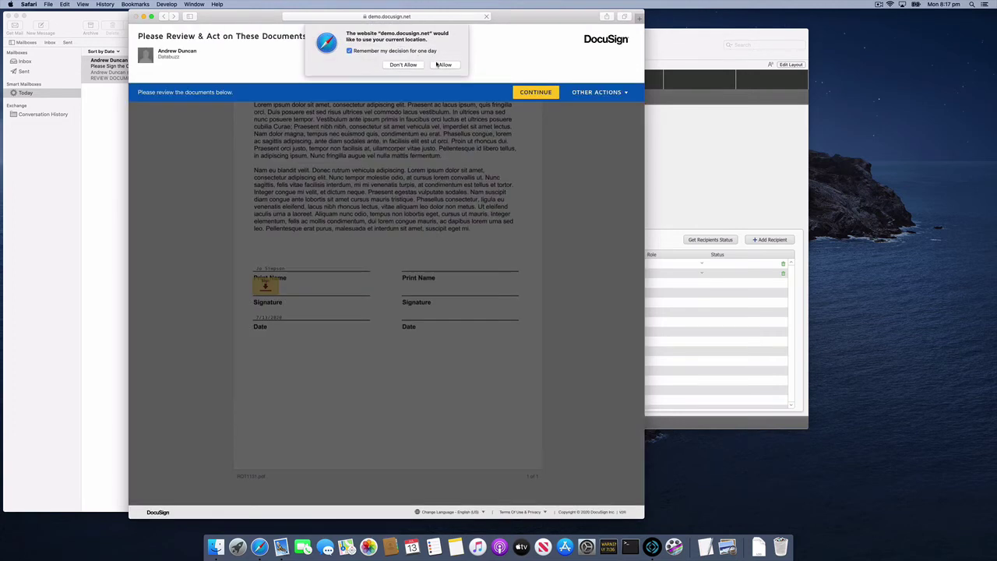
pyautogui.click(444, 65)
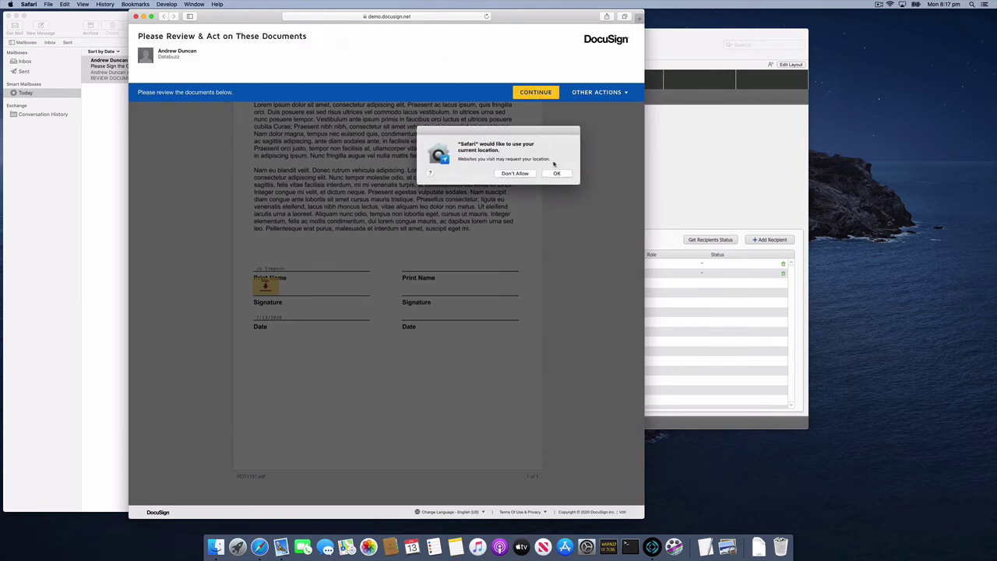
pyautogui.click(557, 174)
pyautogui.click(536, 94)
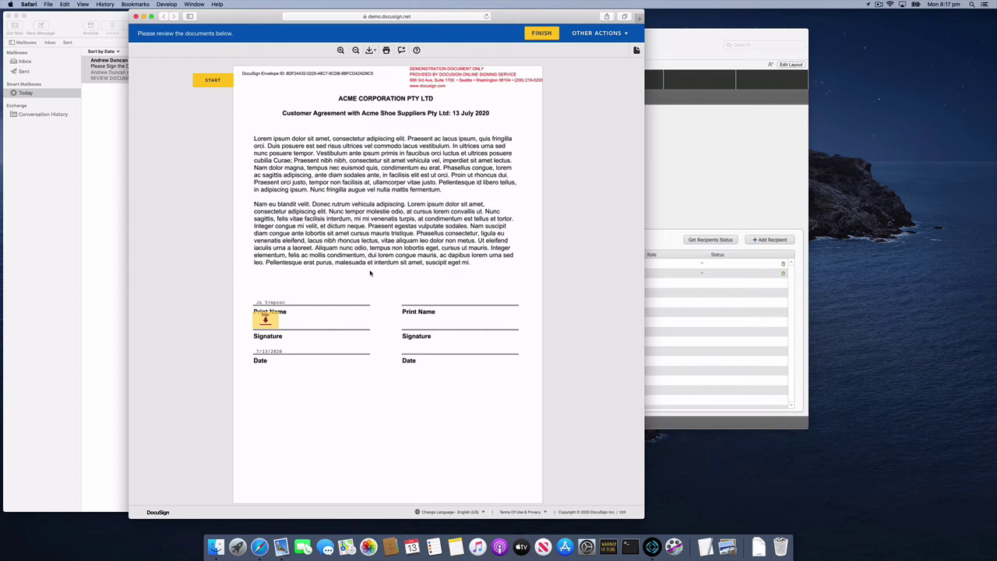
# Step: Compare the fields placed in the signing document with the Auto Place Agreement template's tabs in FileMaker Pro, arranging both windows alongside each other
pyautogui.moveTo(529, 13); pyautogui.dragTo(430, 13)
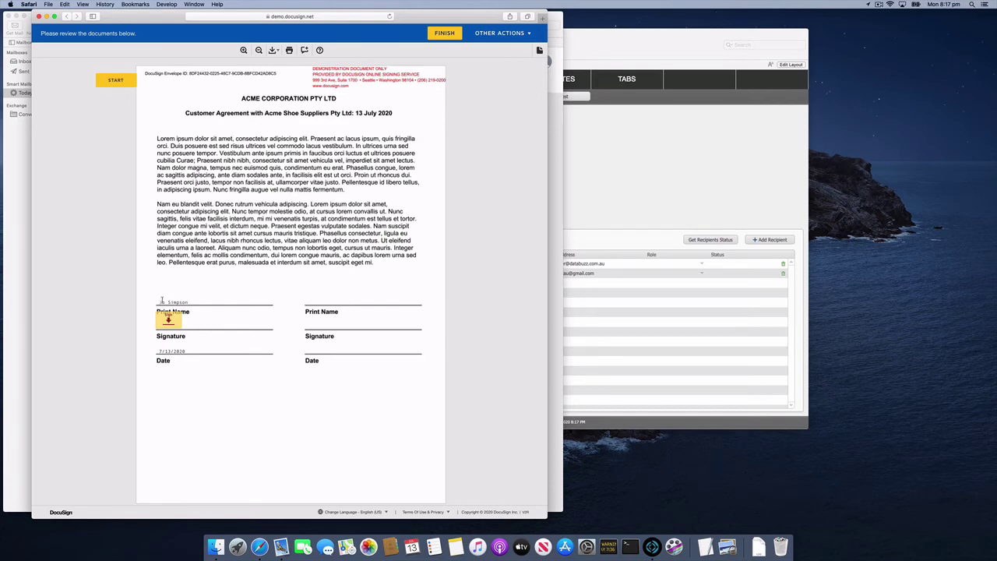
pyautogui.click(576, 178)
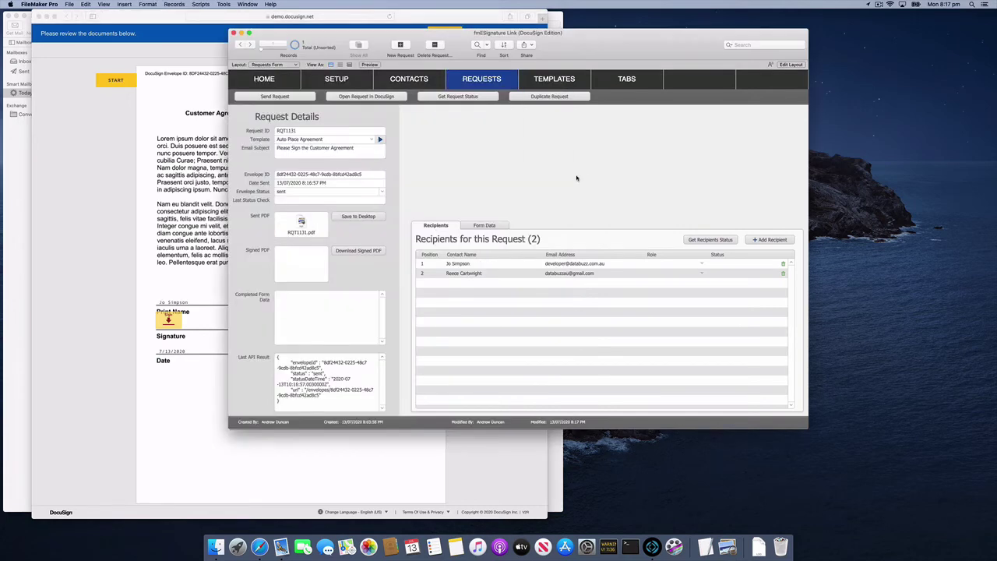
pyautogui.click(381, 138)
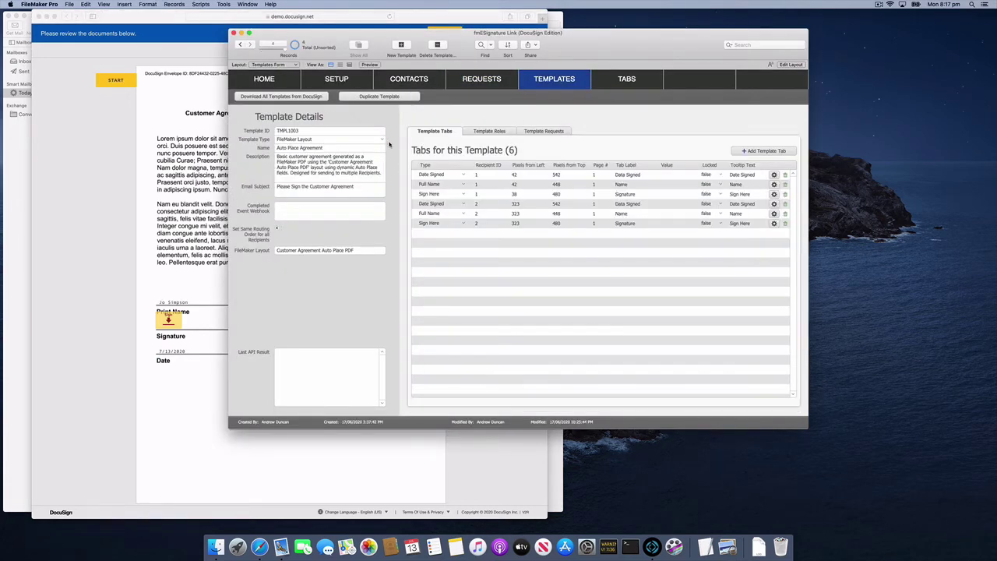
pyautogui.moveTo(390, 34); pyautogui.dragTo(493, 44)
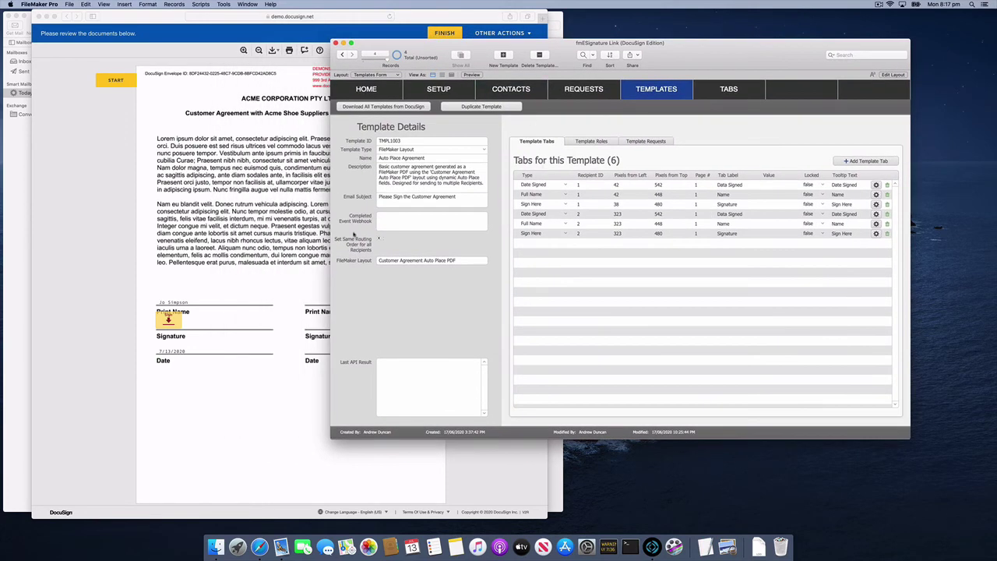
pyautogui.click(322, 240)
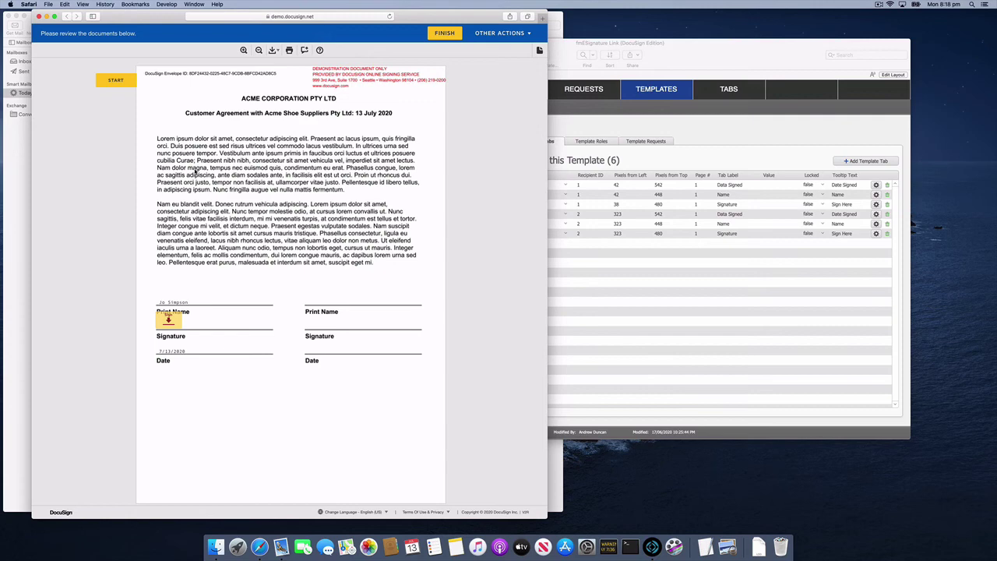
# Step: Sign the customer agreement in DocuSign as the first recipient, finish signing and decline the account login
pyautogui.click(441, 35)
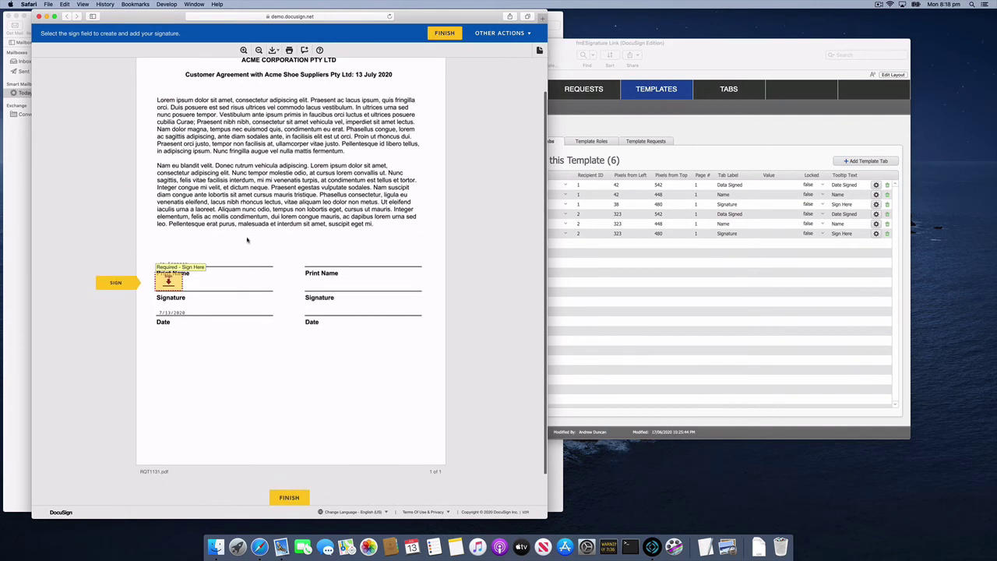
pyautogui.click(173, 282)
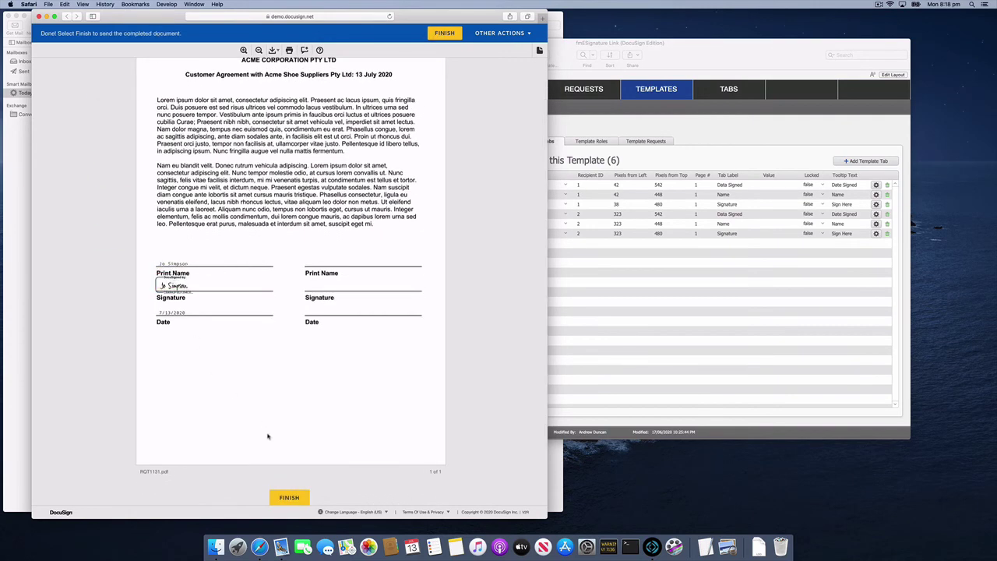
pyautogui.click(291, 497)
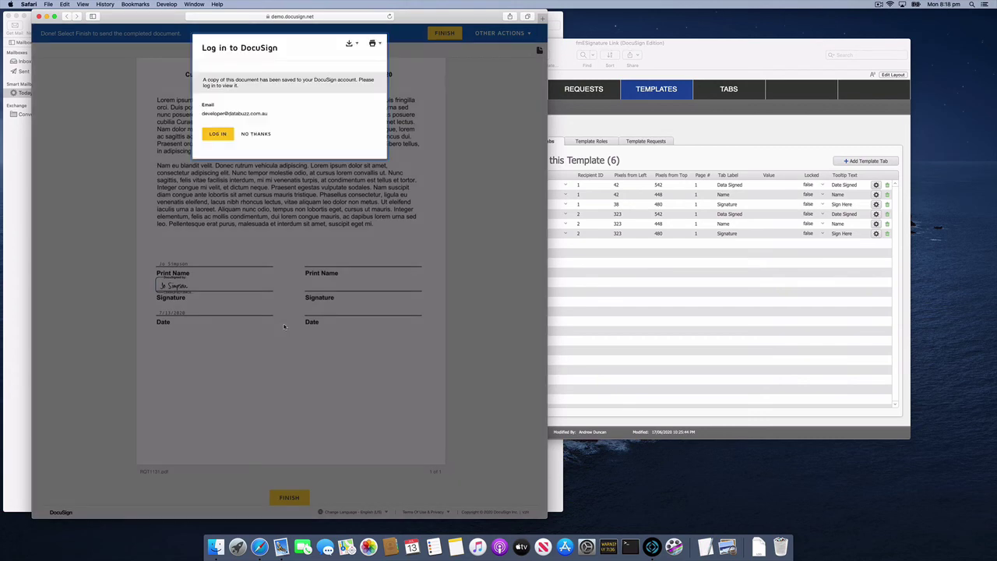
pyautogui.click(256, 134)
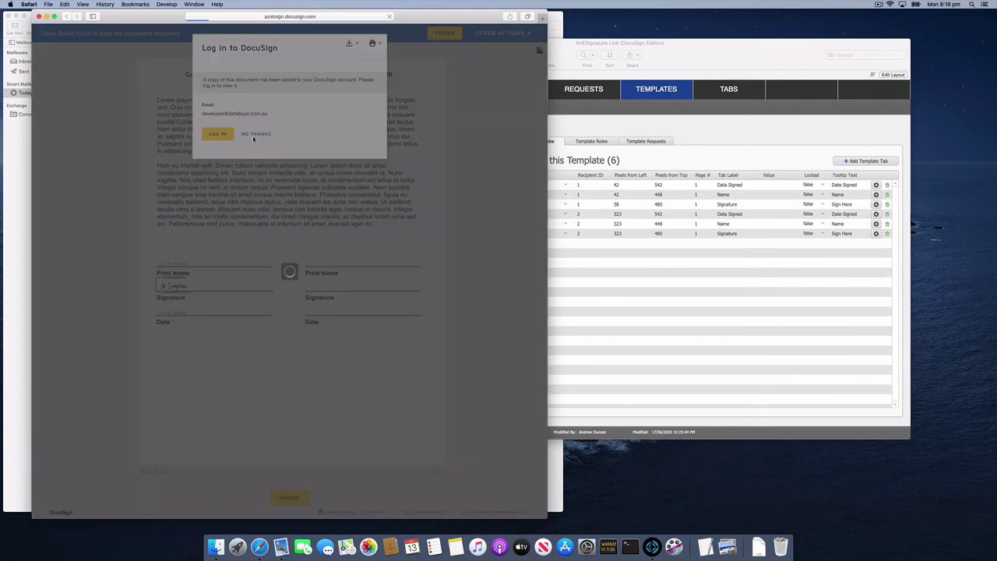
# Step: Switch back to FileMaker Pro and reposition the template window over the browser
pyautogui.click(556, 129)
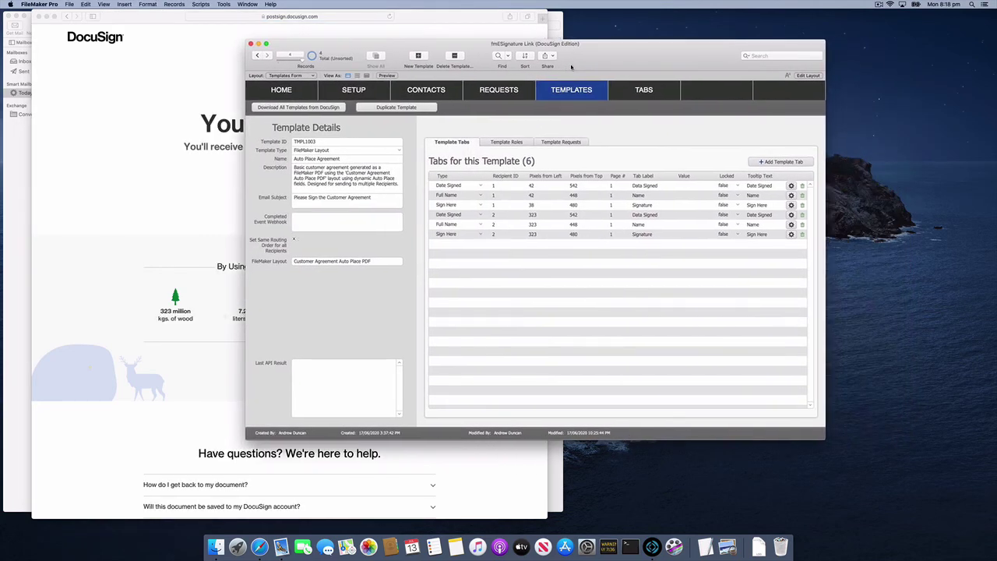
pyautogui.moveTo(582, 63); pyautogui.dragTo(556, 66)
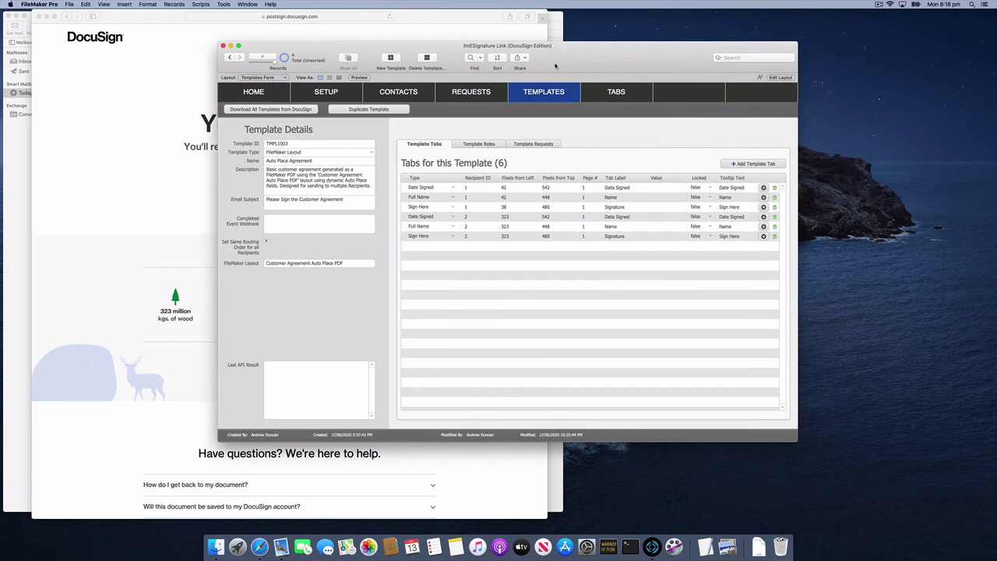